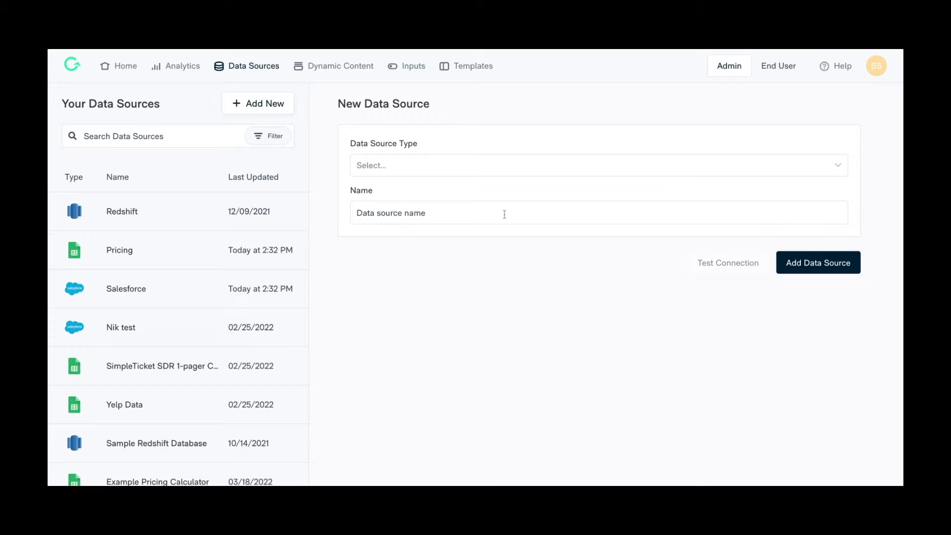
Choose Redshift as the new data source type and name it Example Redshift
left_click(504, 213)
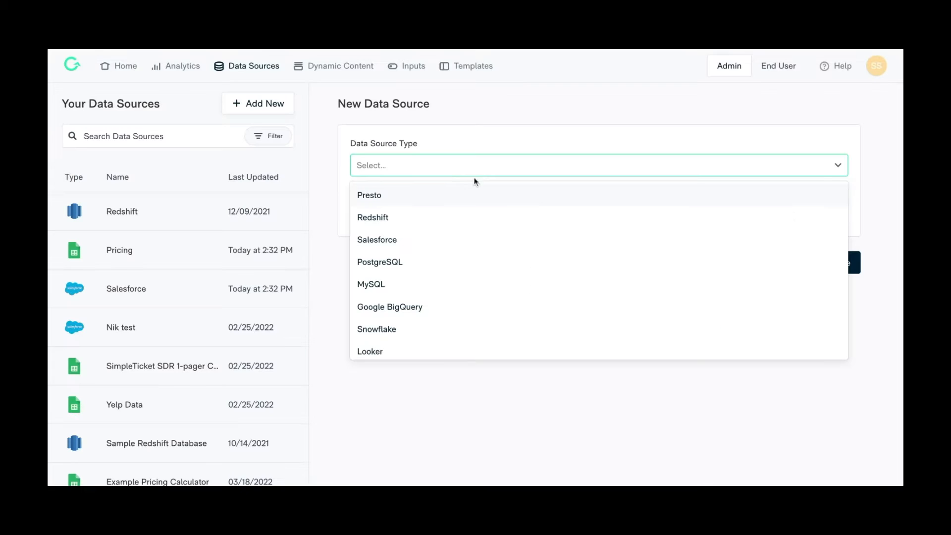
left_click(468, 218)
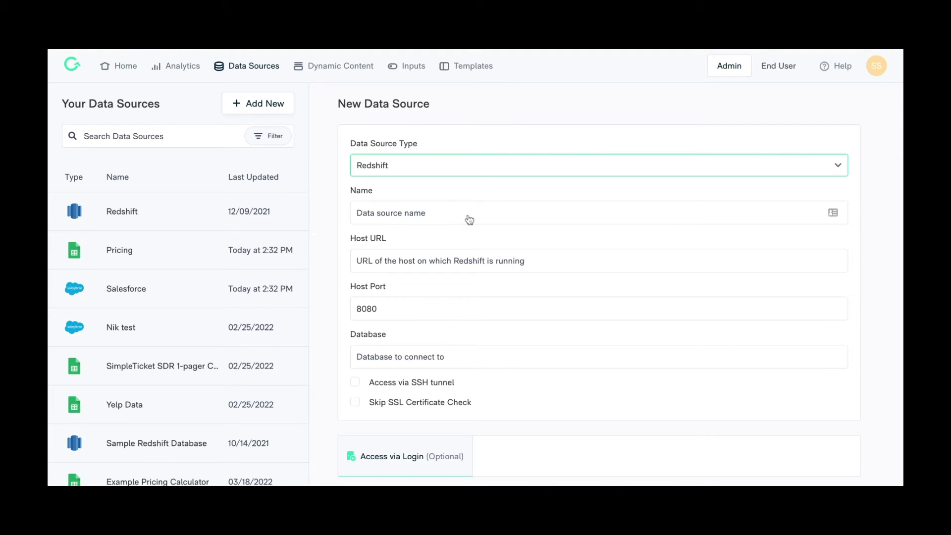
left_click(468, 219)
type("Example Redshift")
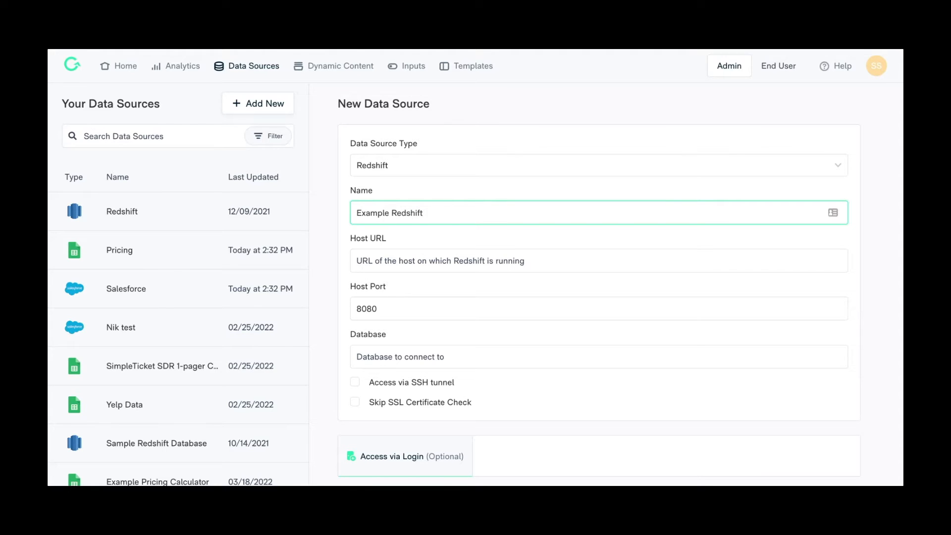
Paste the Redshift host URL and set the host port to 3223
left_click(485, 261)
key("ctrl+v")
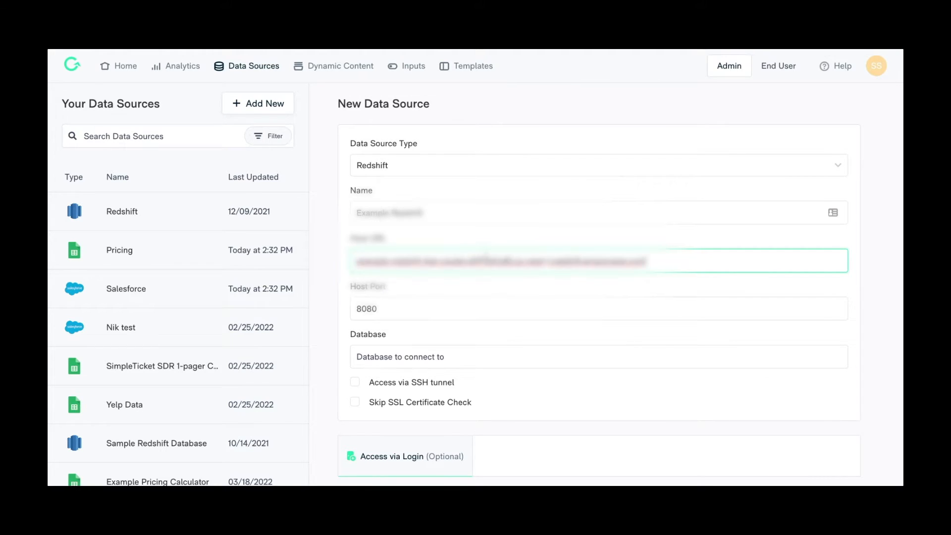
left_click(465, 312)
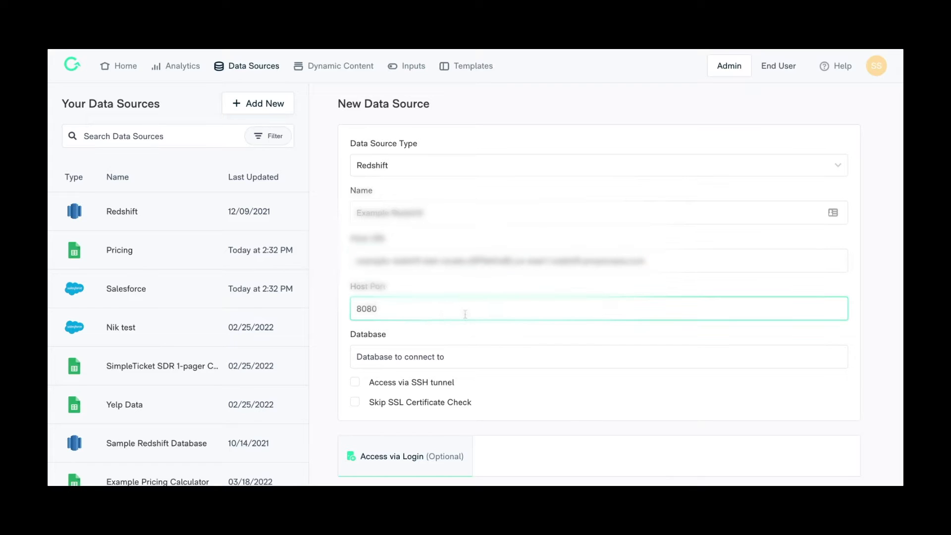
key("BackSpace")
key("BackSpace")
key("BackSpace")
key("BackSpace")
type("3223")
Set the database to connect to as example
left_click(459, 356)
type("example")
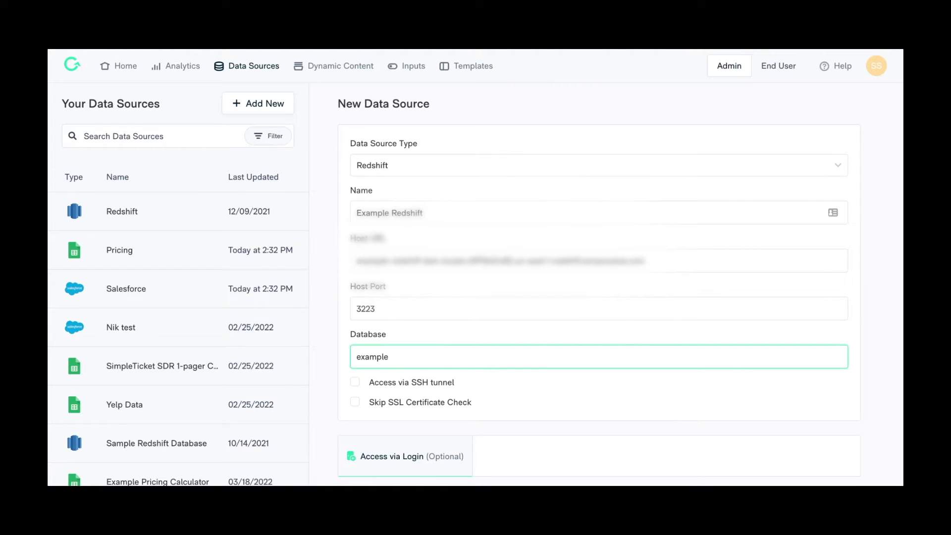
scroll(459, 358, "down", 2)
scroll(619, 279, "down", 3)
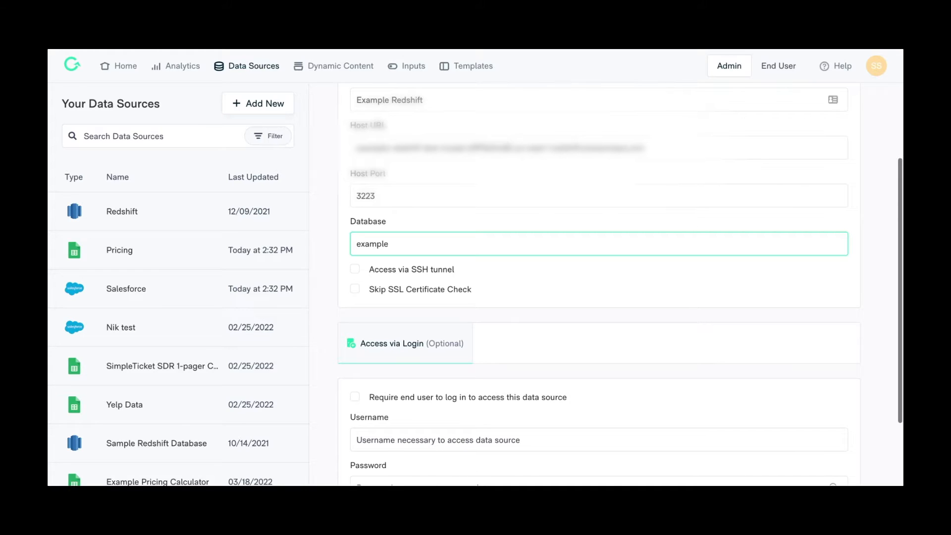
left_click(355, 269)
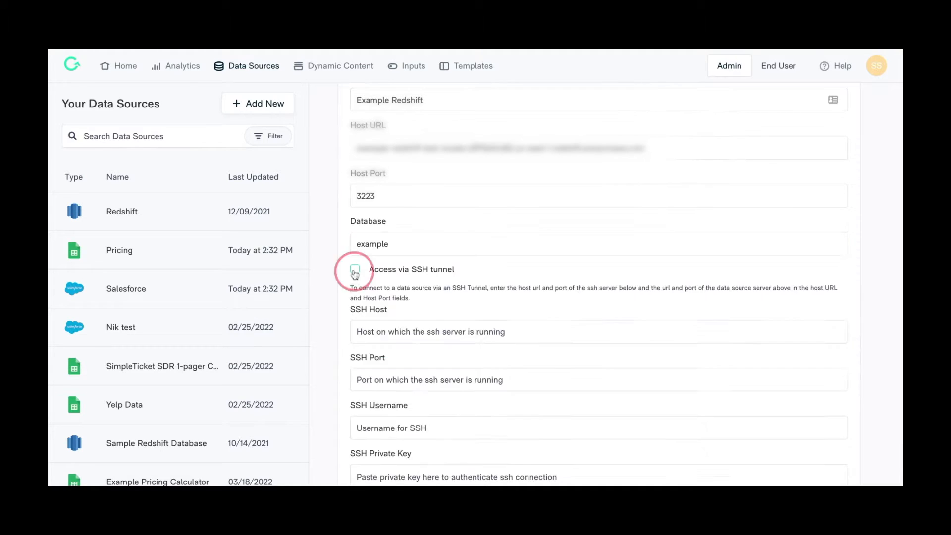
scroll(359, 231, "down", 1)
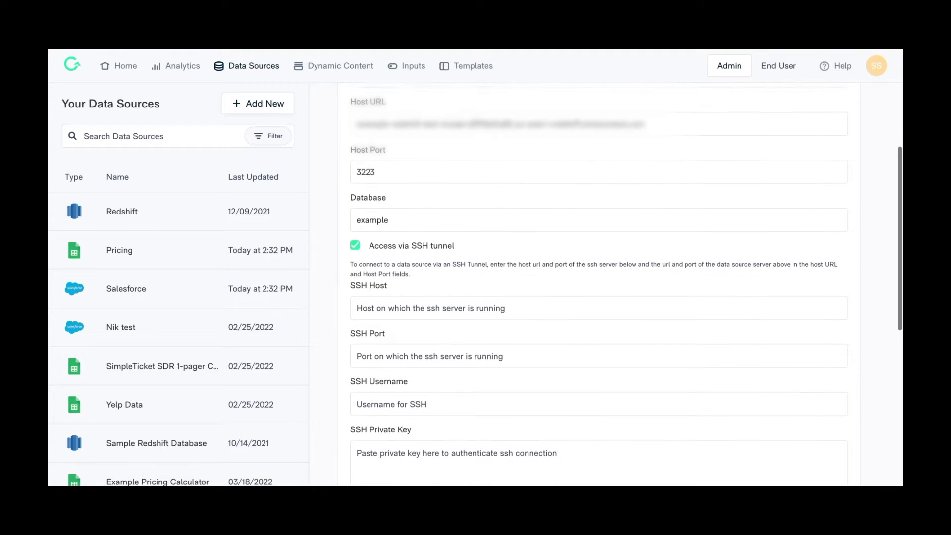
left_click(354, 215)
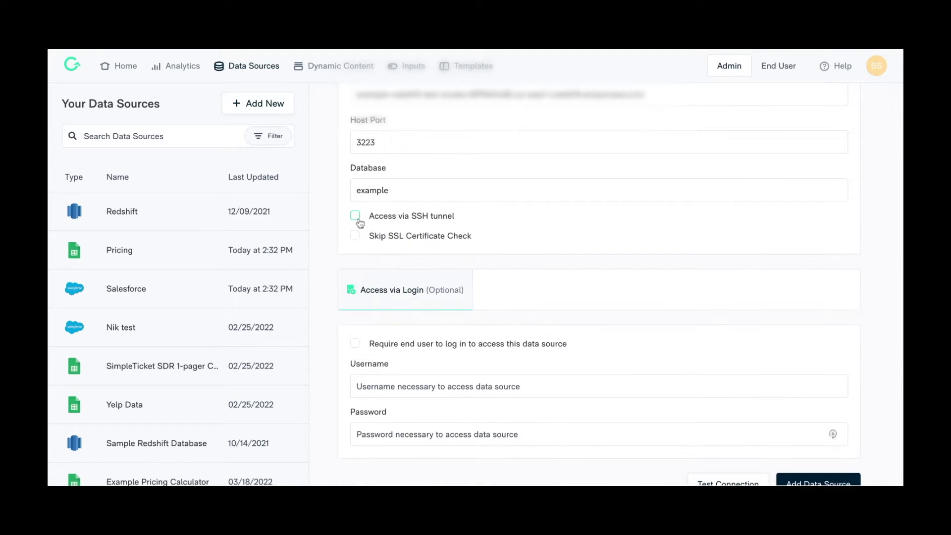
left_click(355, 236)
left_click(355, 236)
scroll(369, 287, "down", 1)
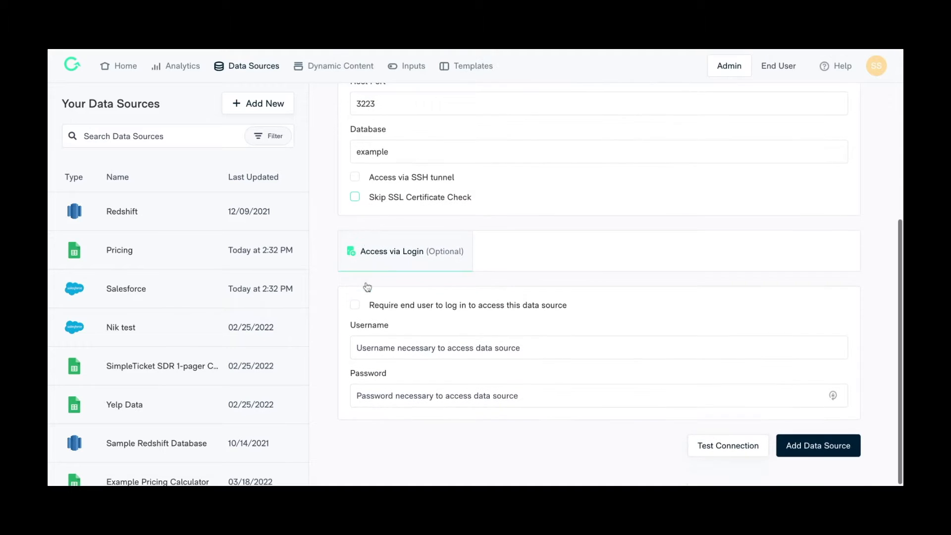
left_click(355, 306)
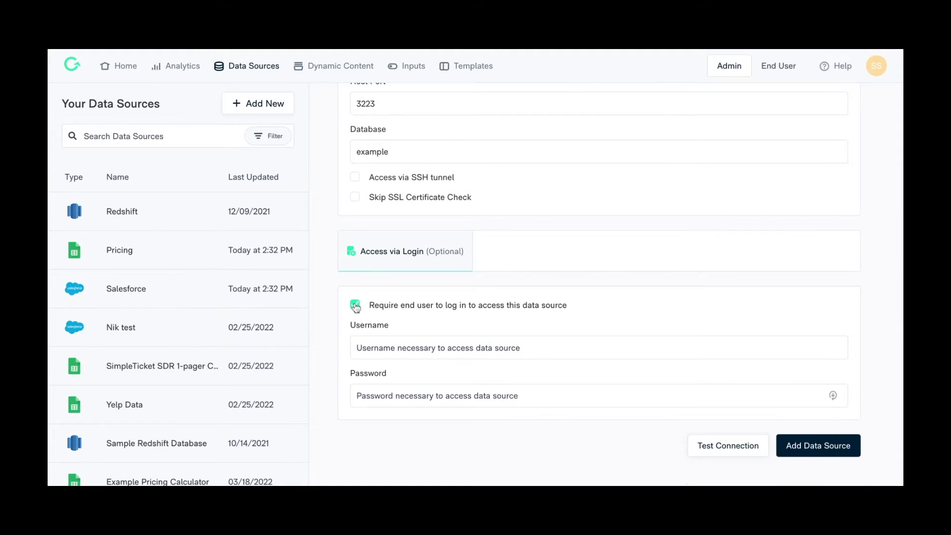
left_click(355, 306)
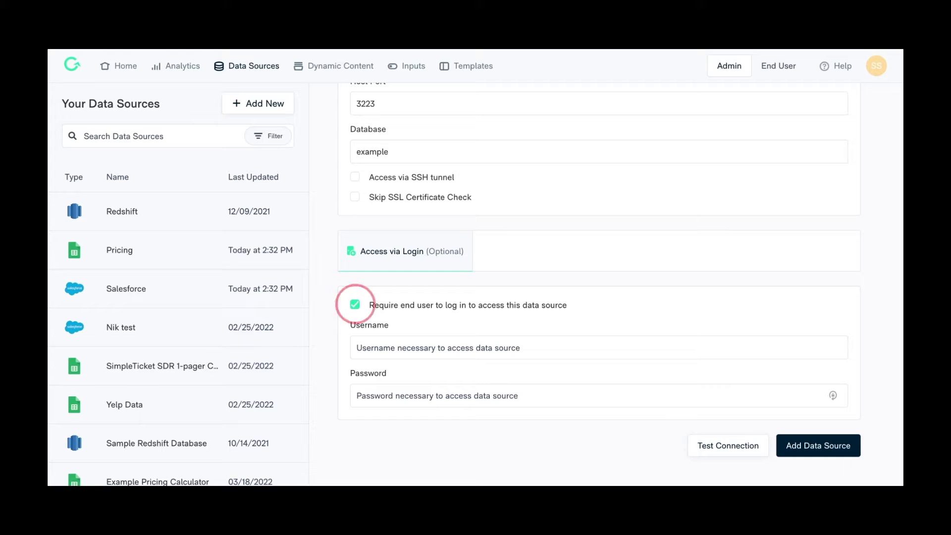
Fill in the service account's e-mail as the data source username
left_click(368, 348)
type("service")
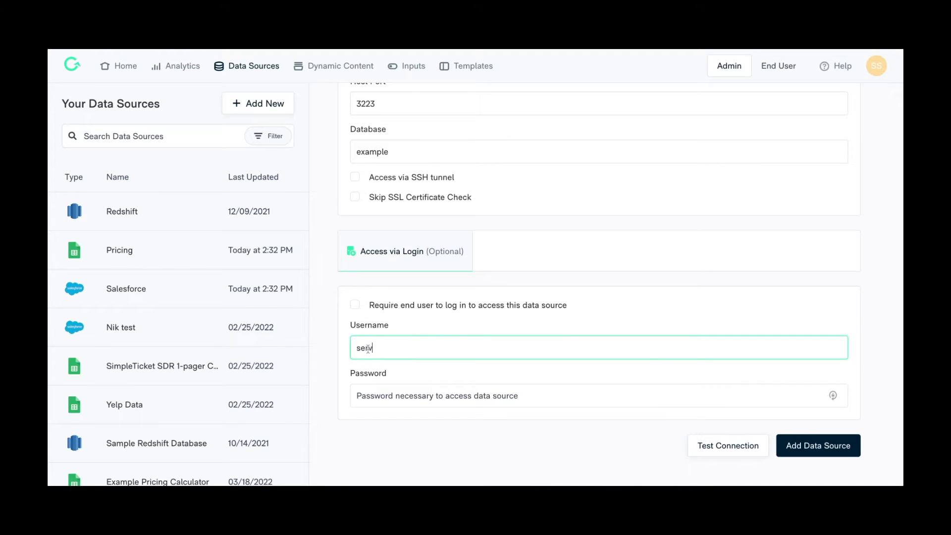
type("account@company")
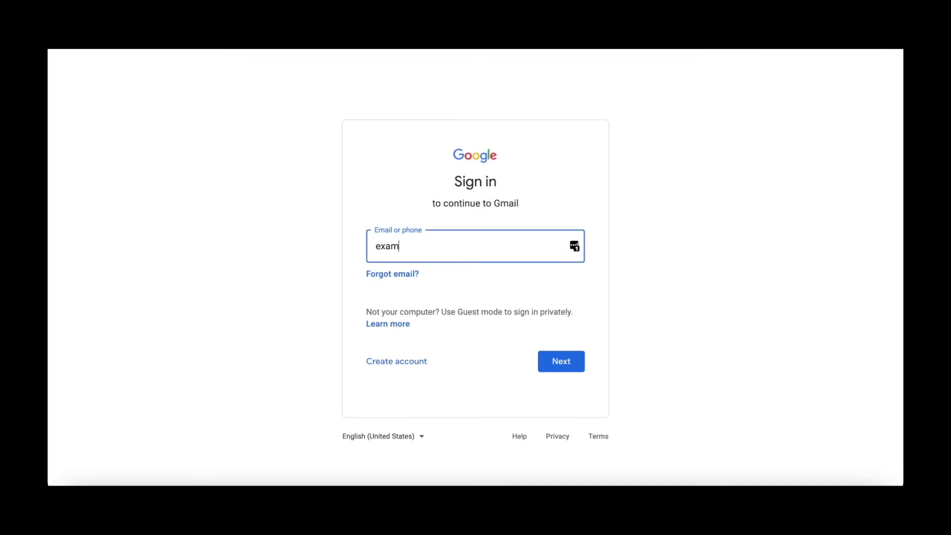
Enter the service account's e-mail on the Google sign-in page
type("pleserviceaccount@companyn")
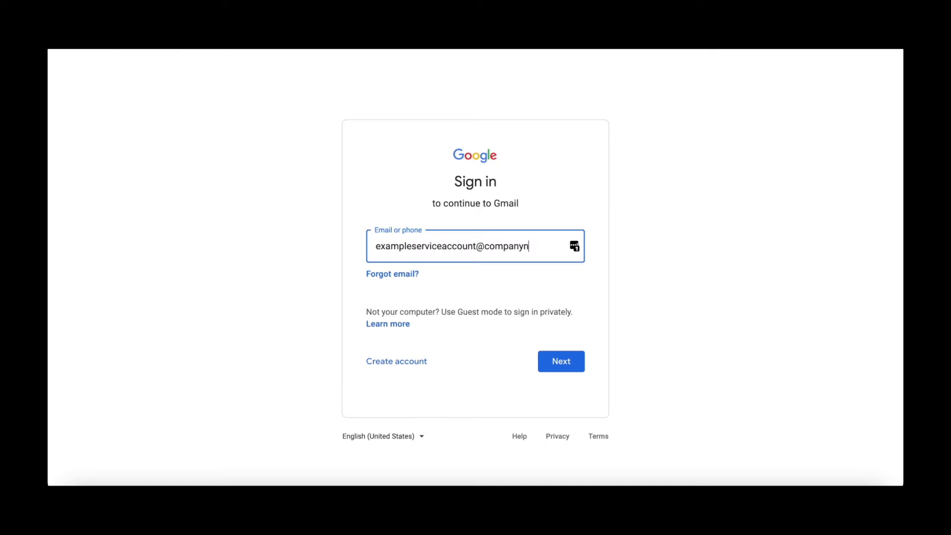
type("ame.com")
left_click(419, 362)
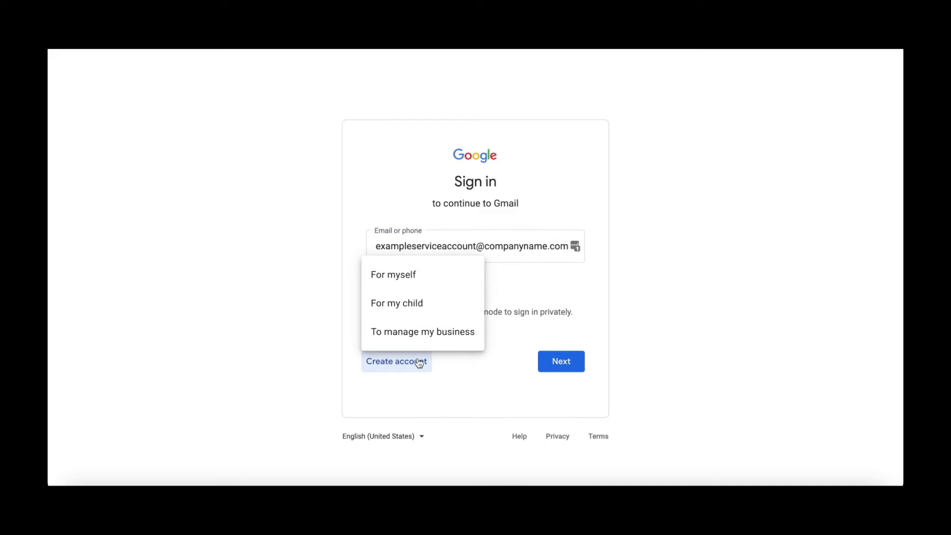
left_click(419, 363)
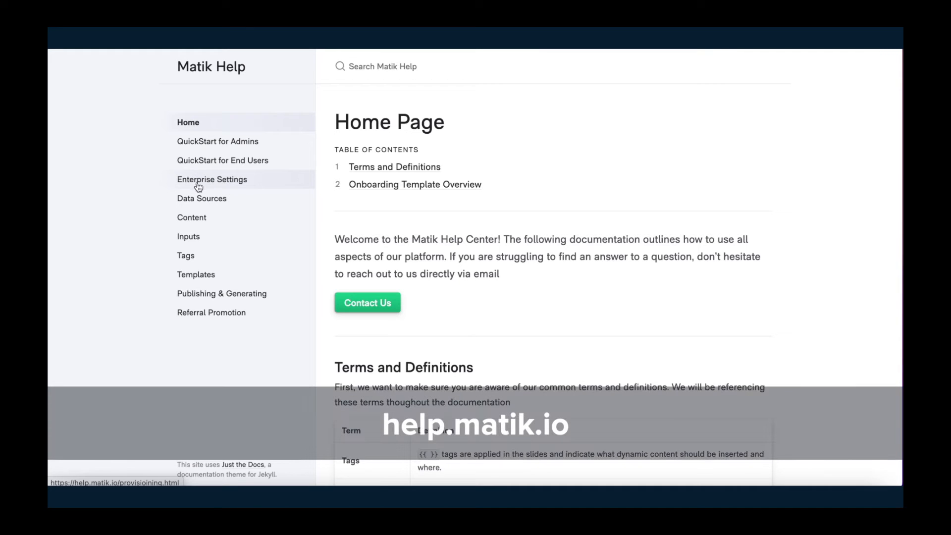
Open the Data Sources help article and jump to its Data Warehouses section
left_click(227, 205)
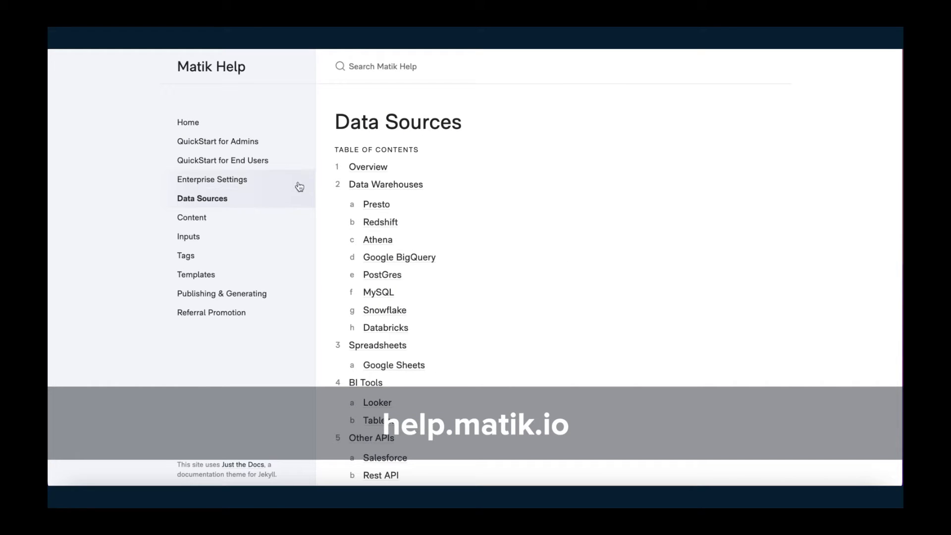
left_click(401, 186)
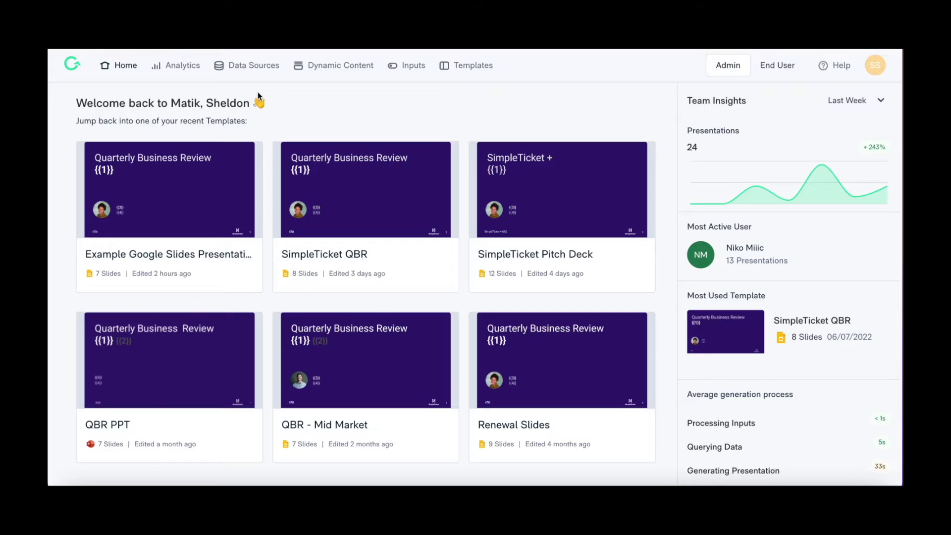
Start a new Salesforce data source named Example Salesforce Data Source
left_click(256, 69)
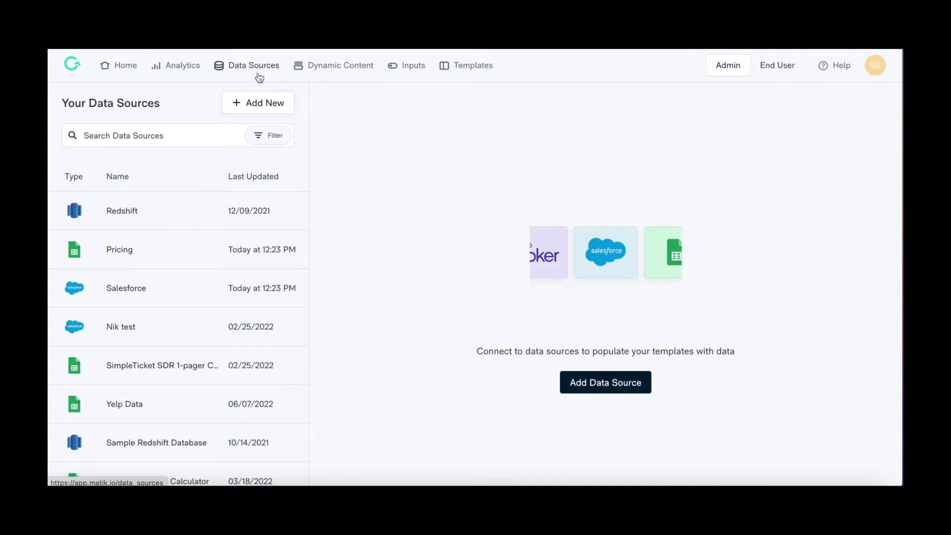
left_click(272, 103)
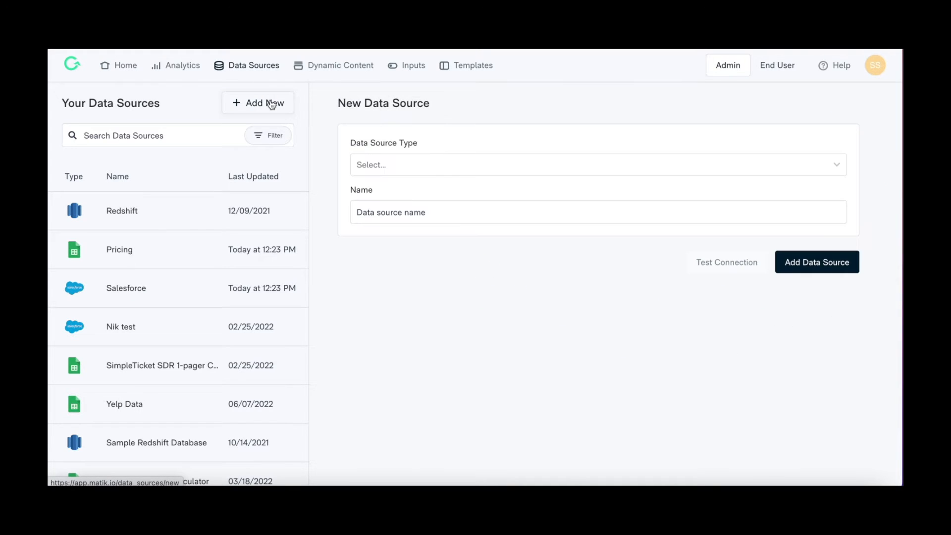
left_click(450, 164)
type("Sales")
left_click(454, 193)
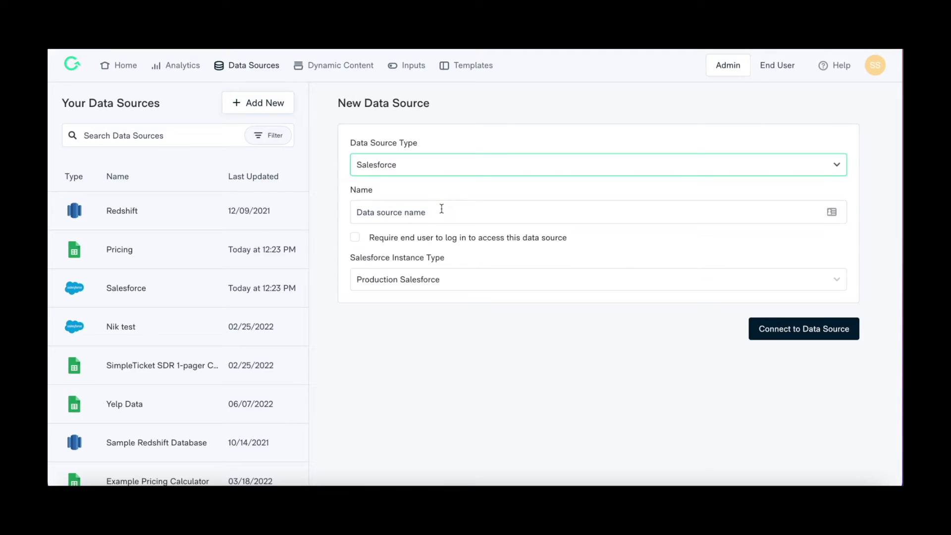
left_click(441, 212)
type("Example Salesforce Data Source")
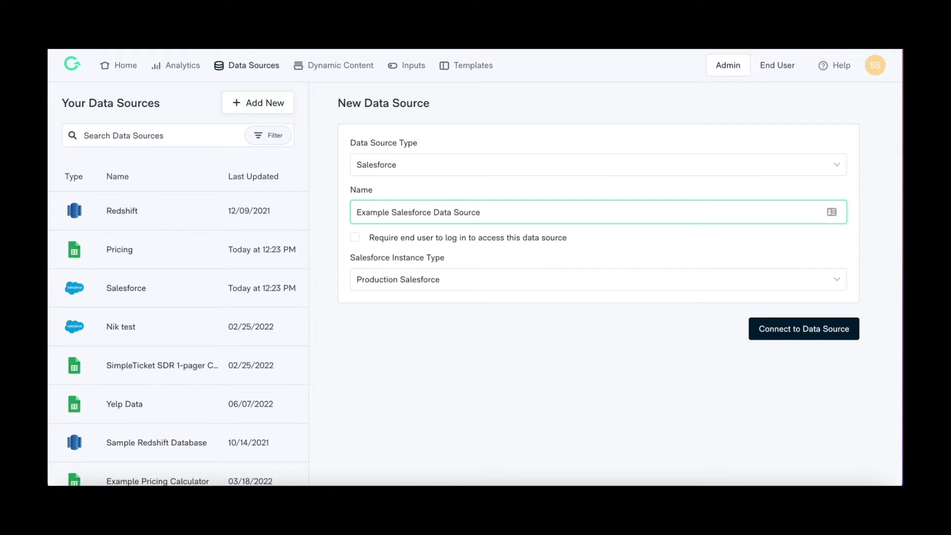
Set the Salesforce instance type to Production Salesforce
left_click(356, 238)
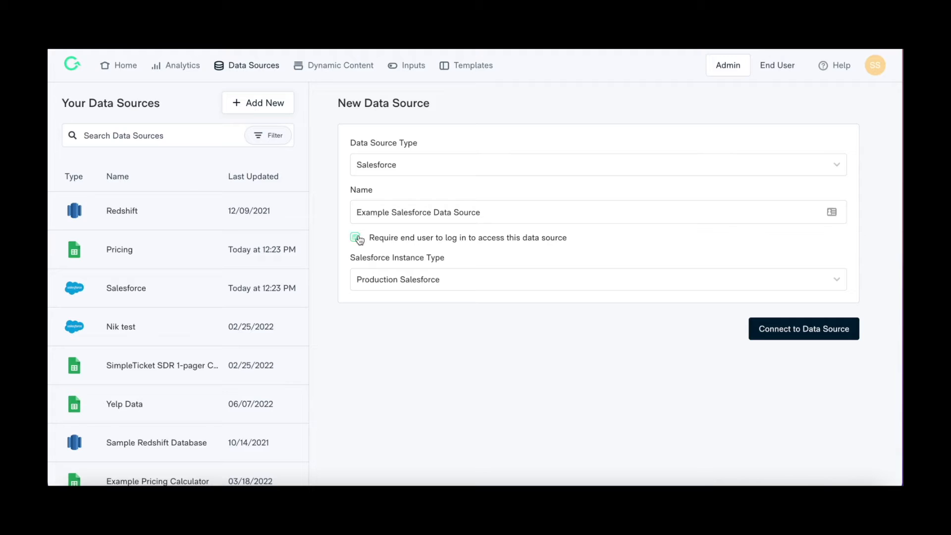
left_click(461, 280)
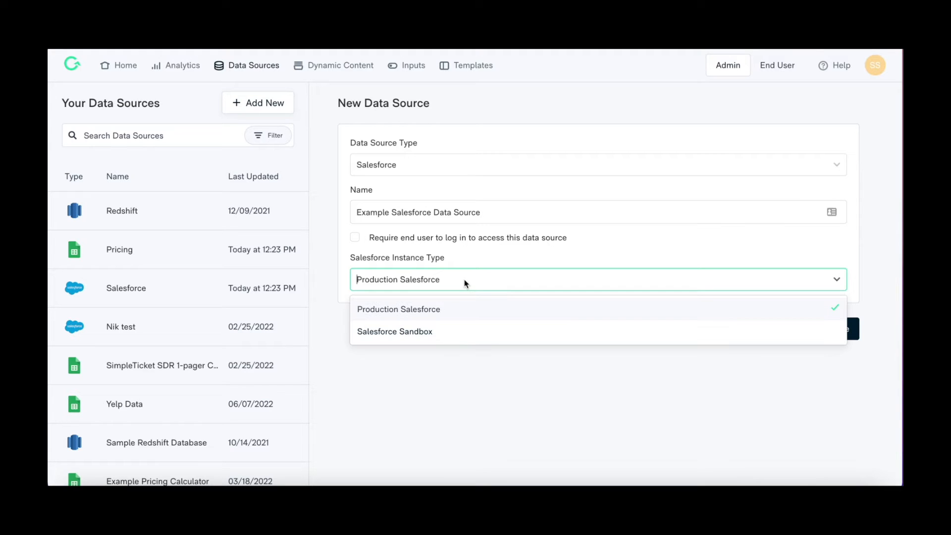
left_click(469, 310)
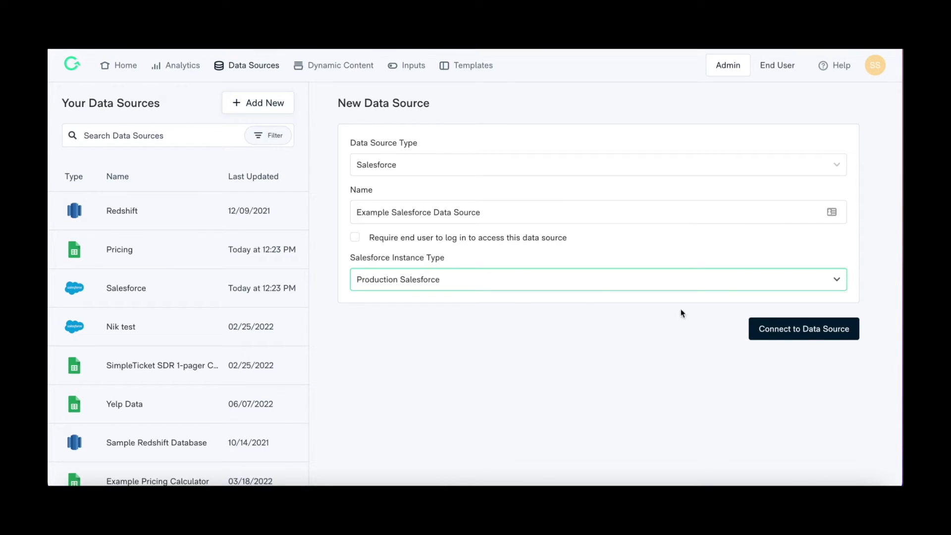
Connect to the Salesforce data source and begin filling in the login form
left_click(771, 322)
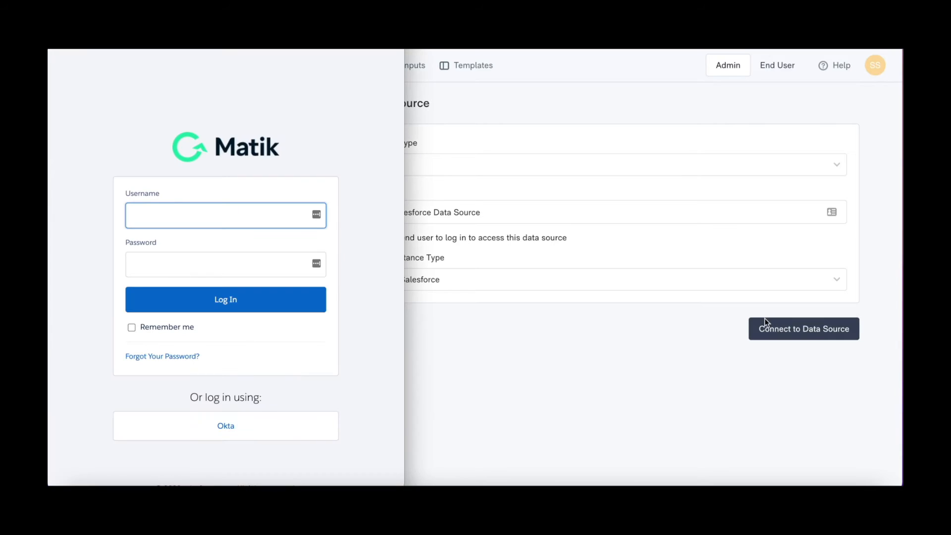
left_click(299, 255)
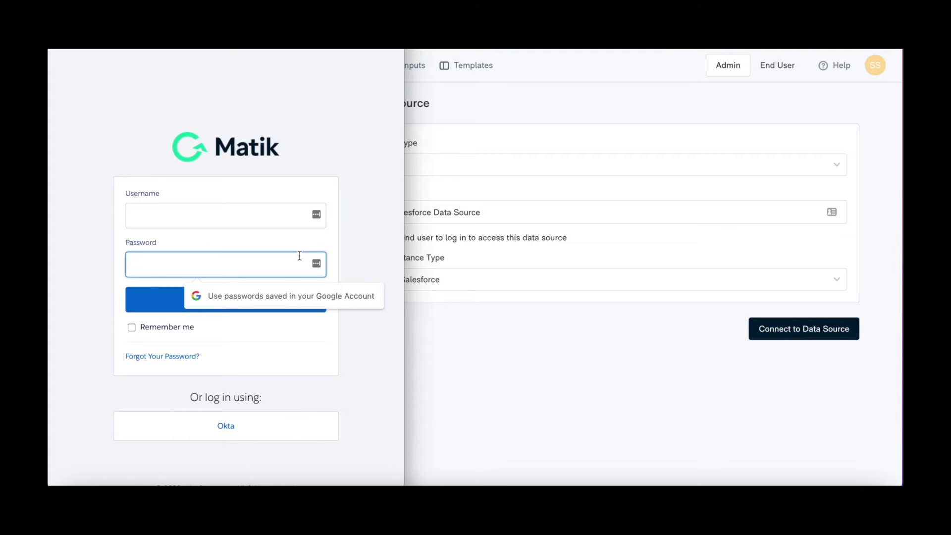
left_click(298, 221)
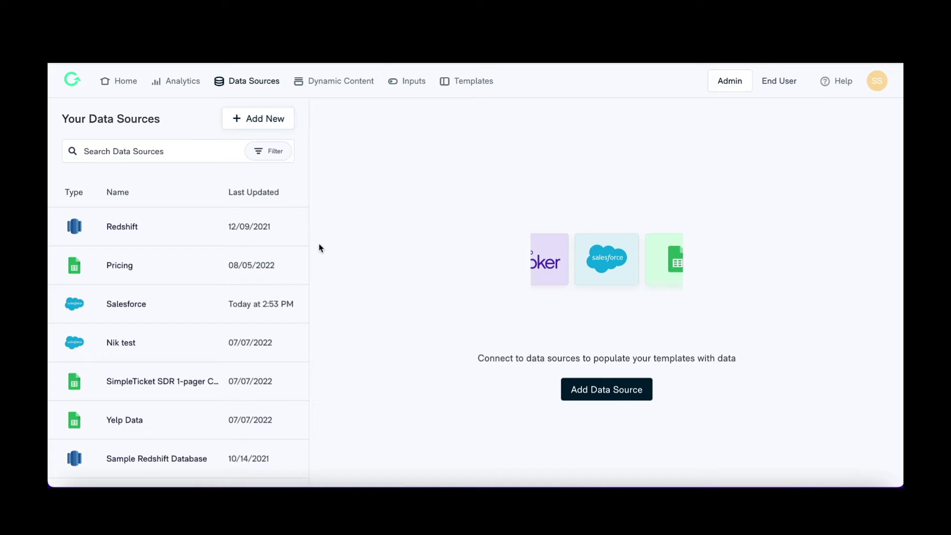
Start a new Gainsight data source and name it Gainsight Data
left_click(276, 124)
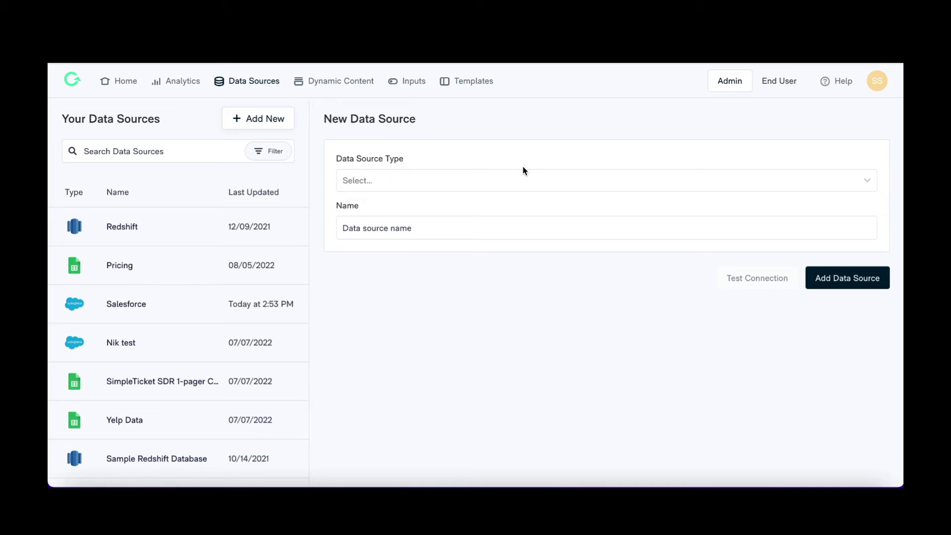
left_click(537, 183)
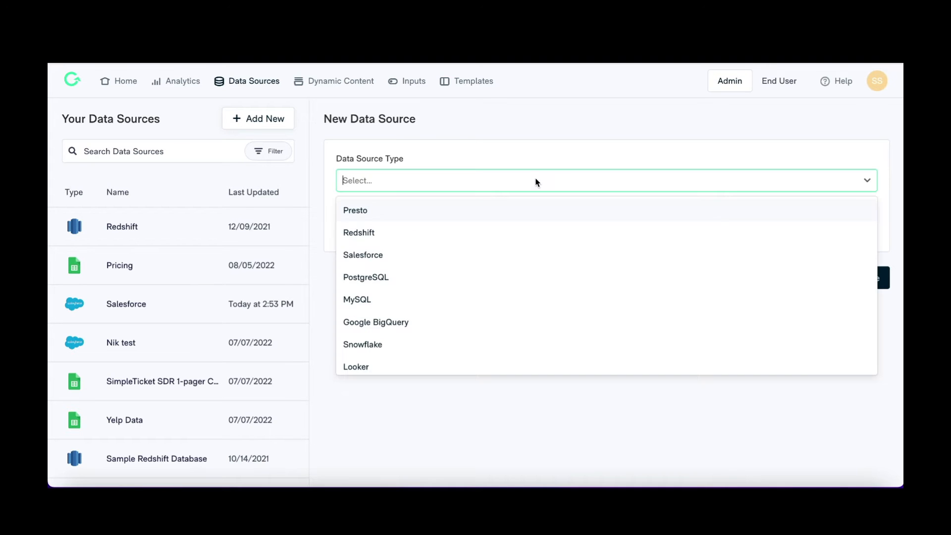
scroll(507, 242, "down", 5)
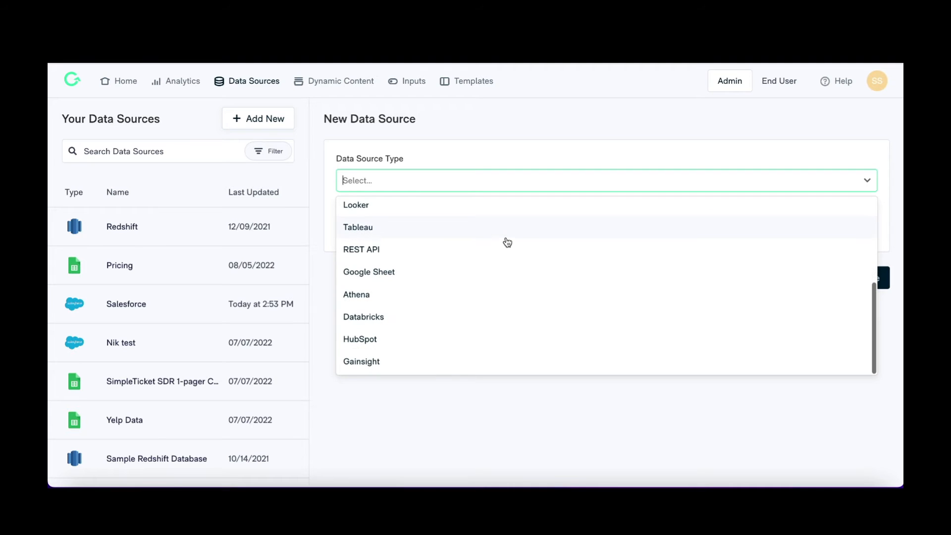
left_click(429, 363)
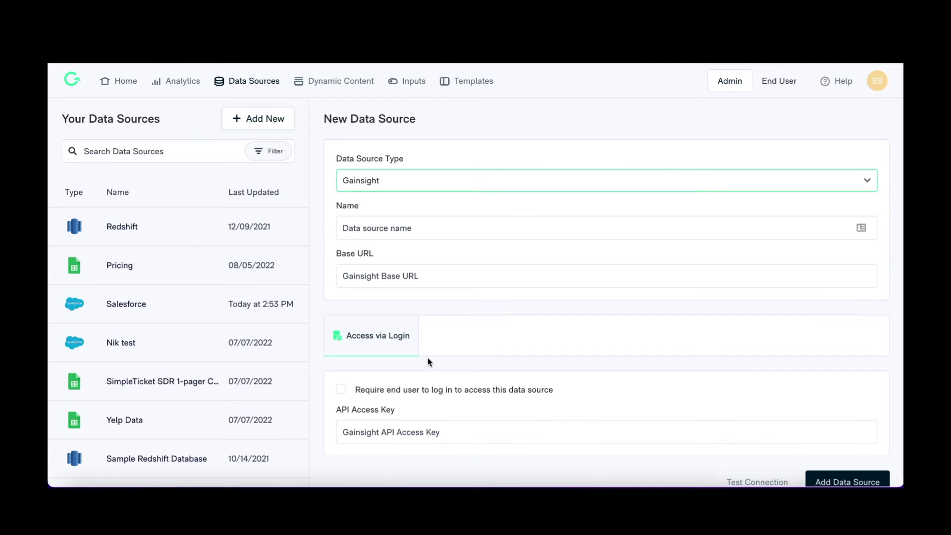
left_click(454, 232)
type("Gainsight ")
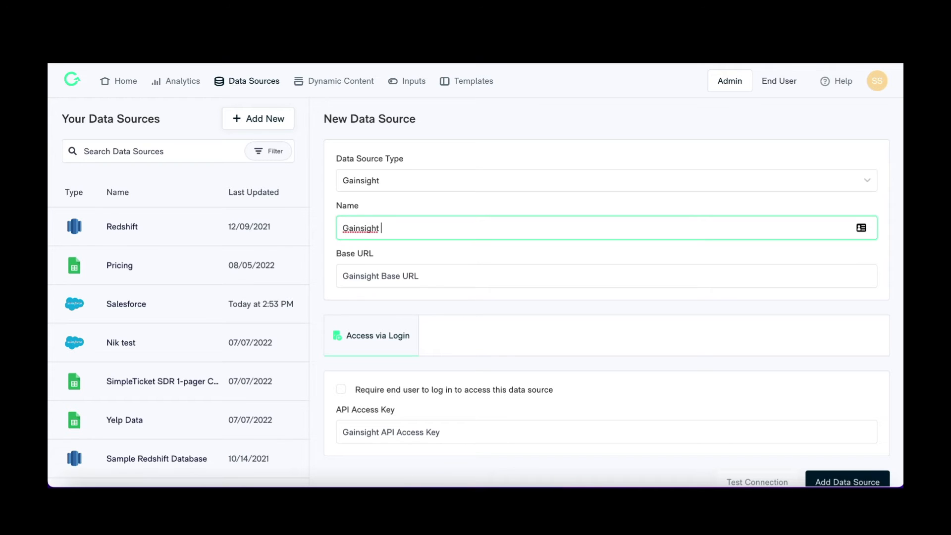
type("Data Source")
left_click(427, 276)
type("https")
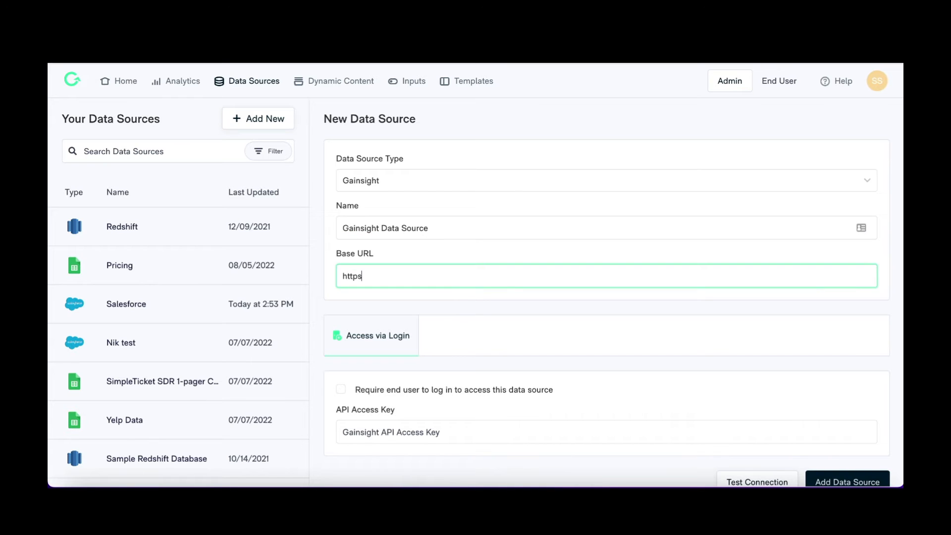
type("://demo-matik.gainsightcloud.com")
type("/")
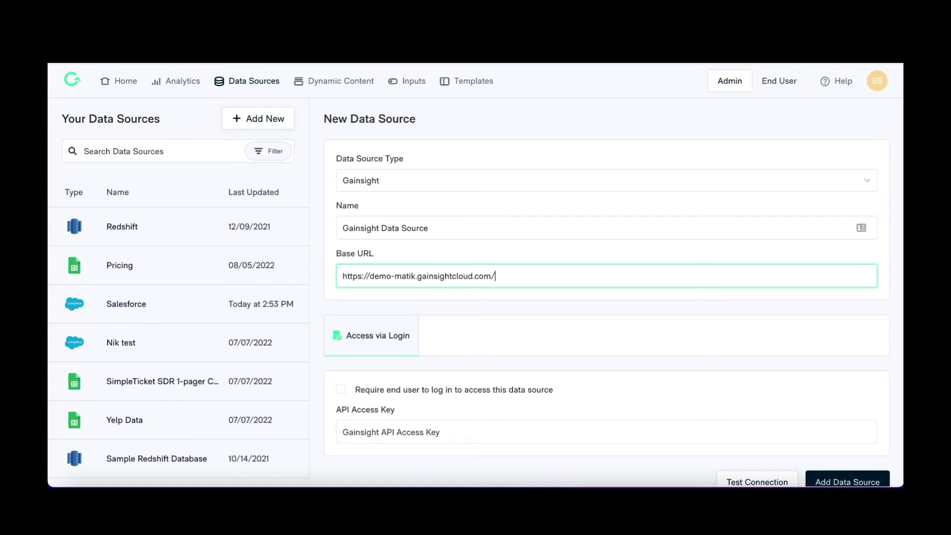
Paste the Gainsight API access key and add the data source
left_click(437, 434)
key("ctrl+v")
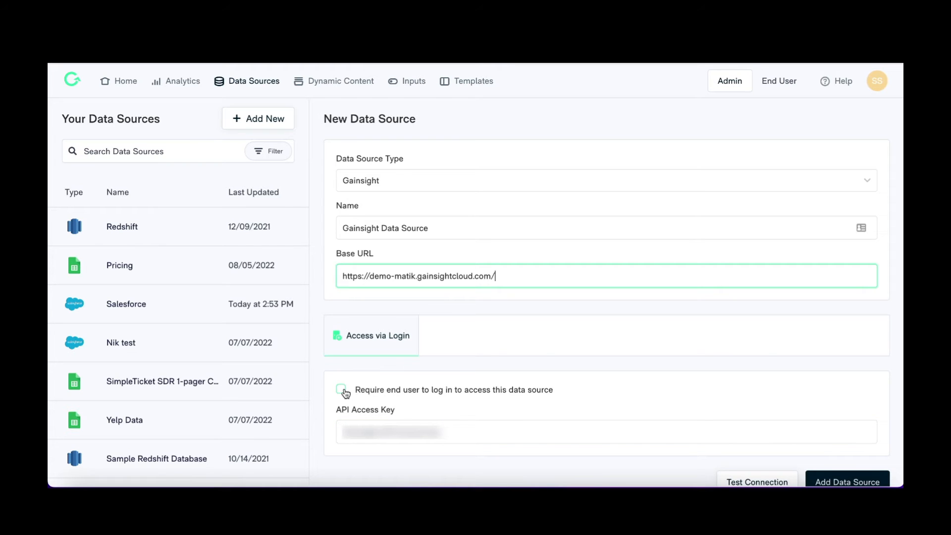
left_click(341, 389)
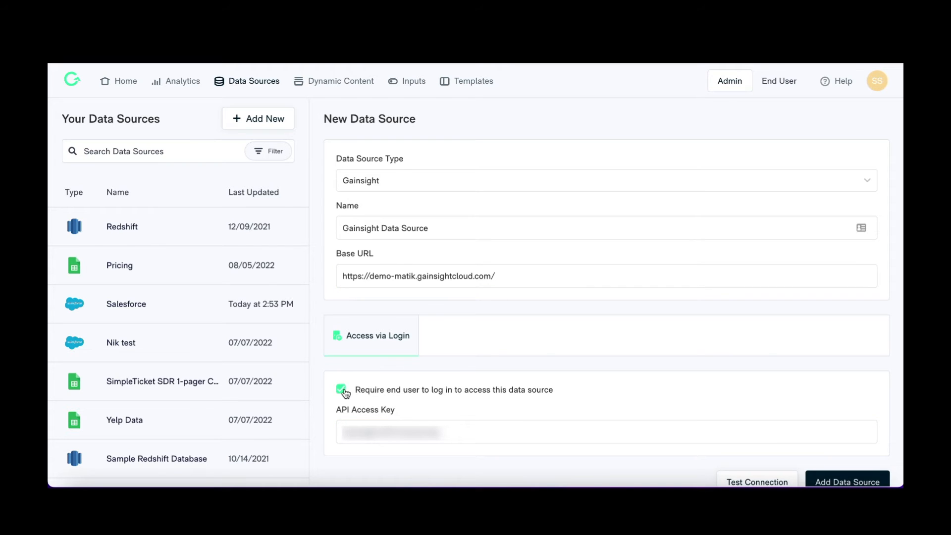
left_click(341, 390)
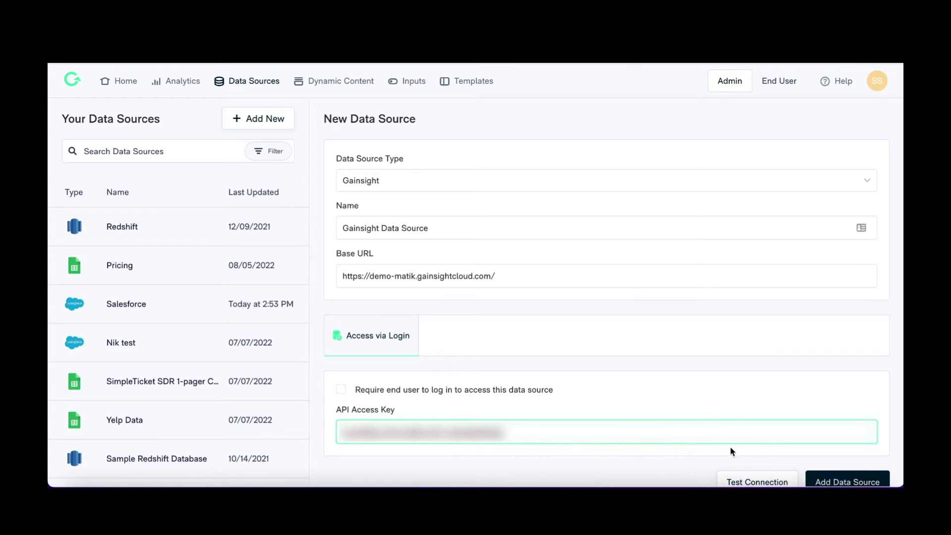
left_click(810, 482)
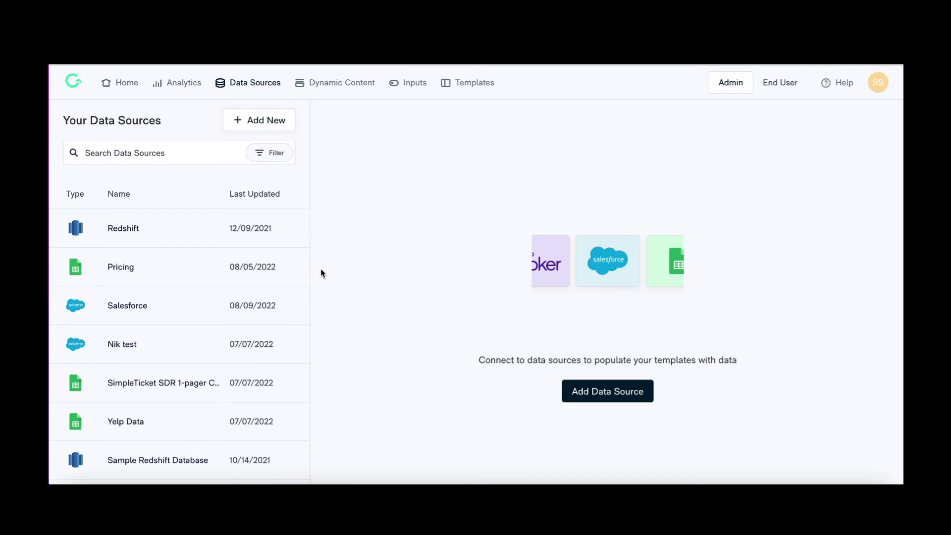
Start a new HubSpot data source named HubSpot Data Source
left_click(268, 127)
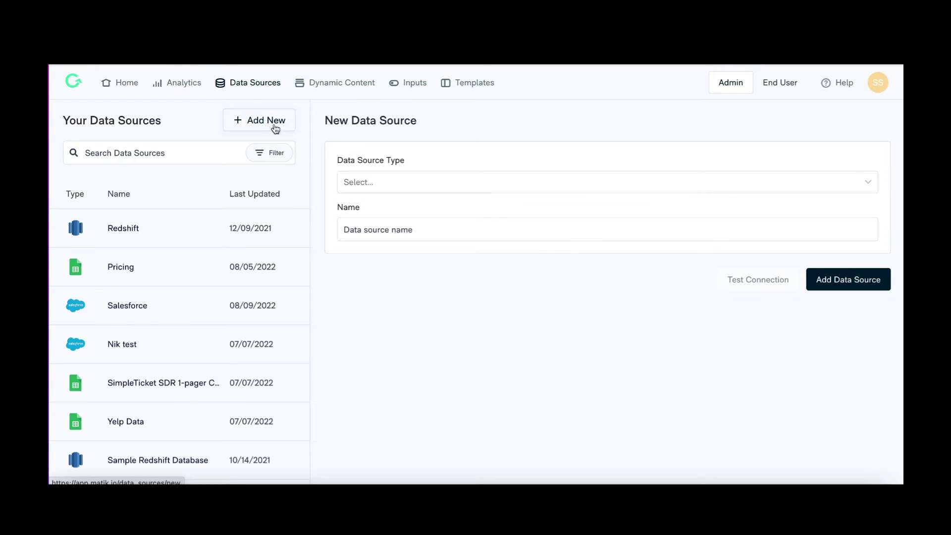
left_click(489, 187)
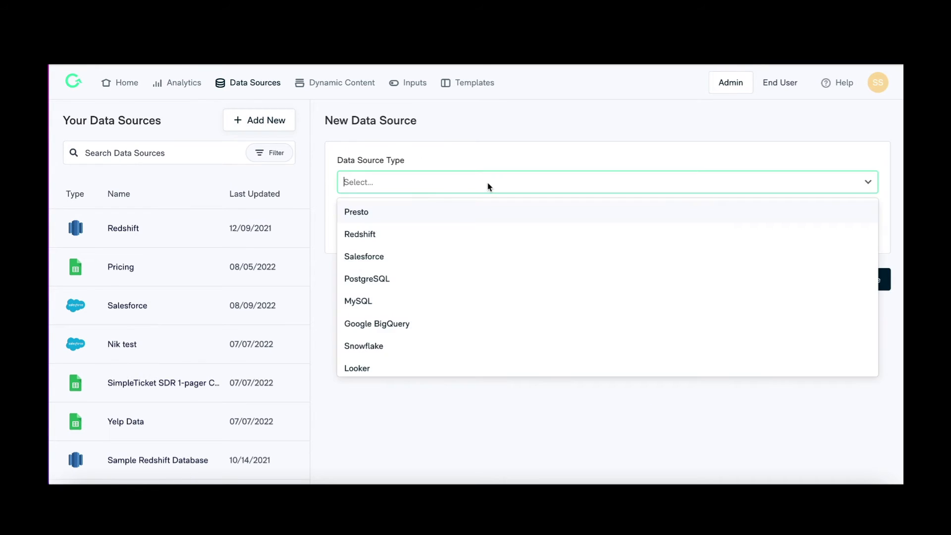
scroll(495, 263, "down", 5)
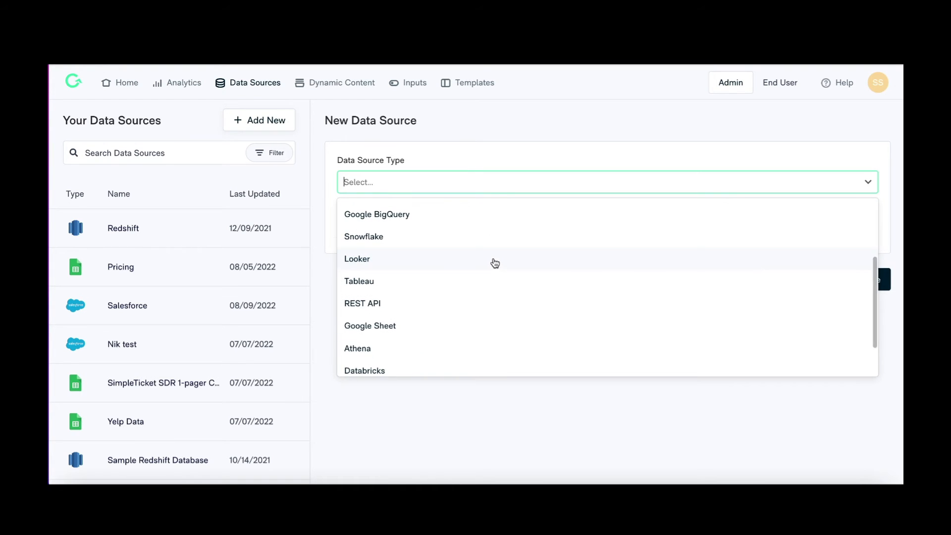
scroll(495, 262, "down", 3)
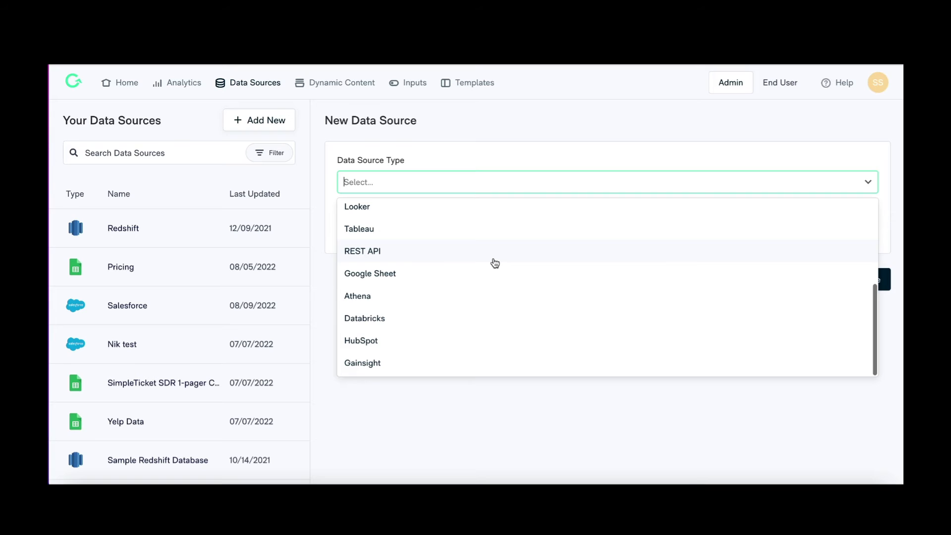
left_click(434, 343)
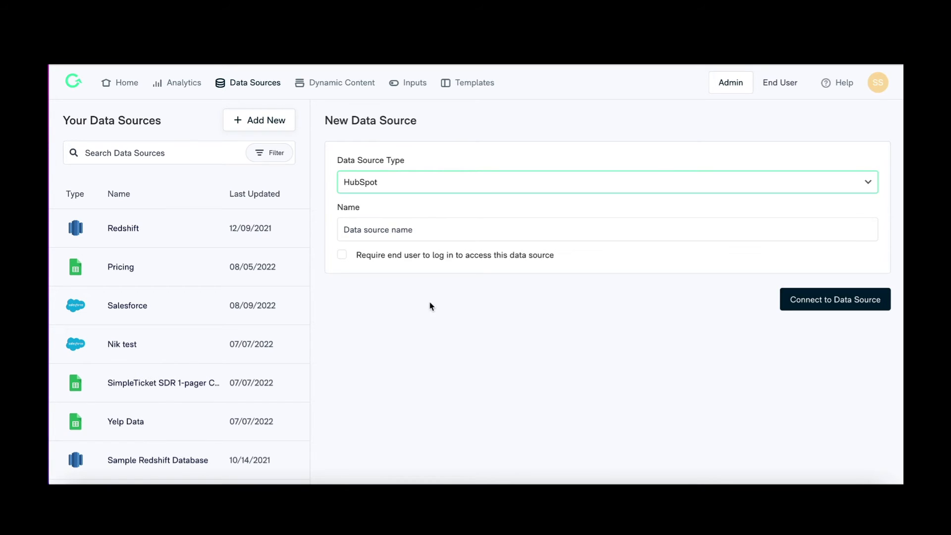
left_click(424, 229)
type("Hu")
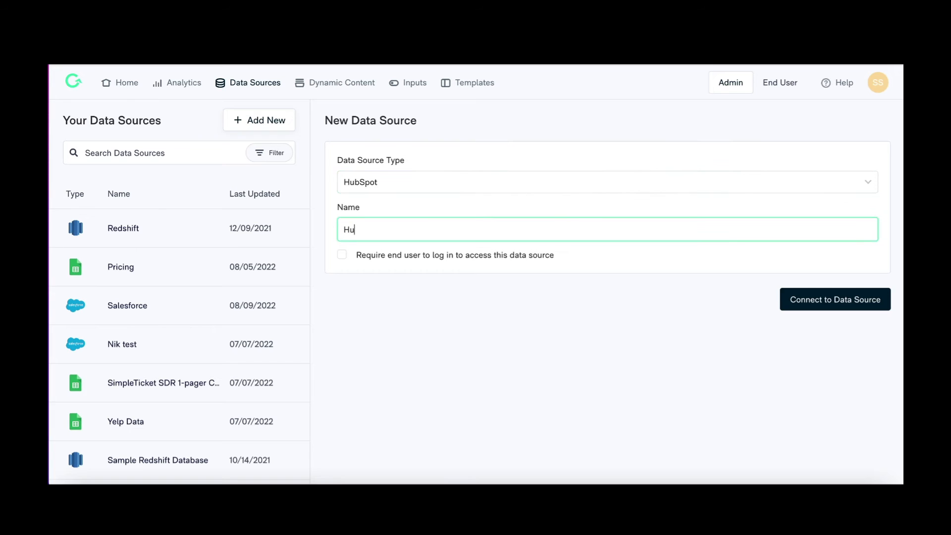
type("bSpot Data Source")
Connect to the HubSpot data source without requiring end-user login
left_click(342, 255)
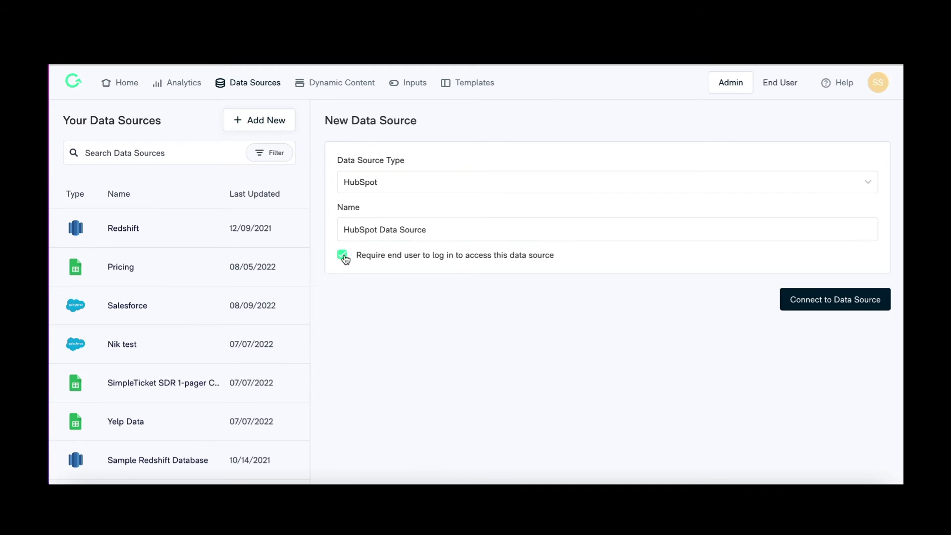
left_click(344, 256)
left_click(804, 298)
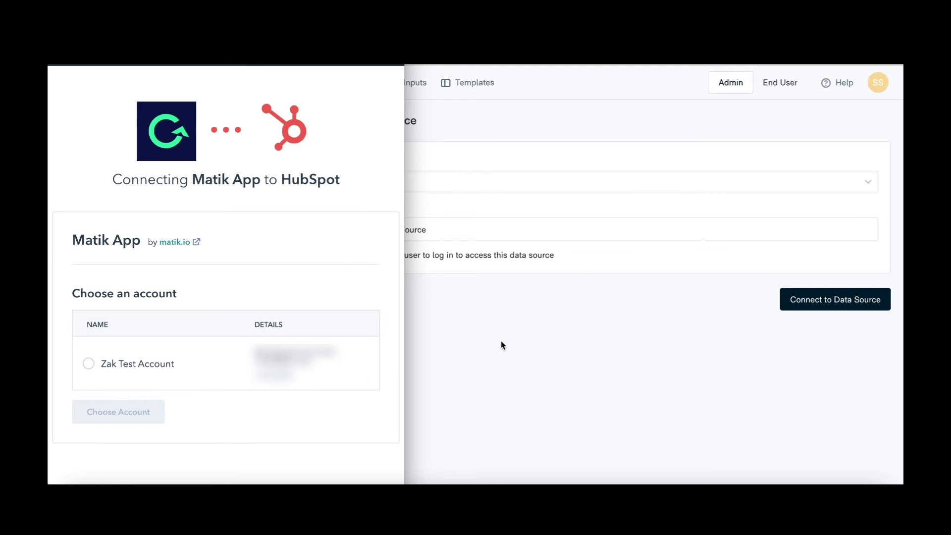
Choose the HubSpot test account and approve the Matik app's access
left_click(89, 367)
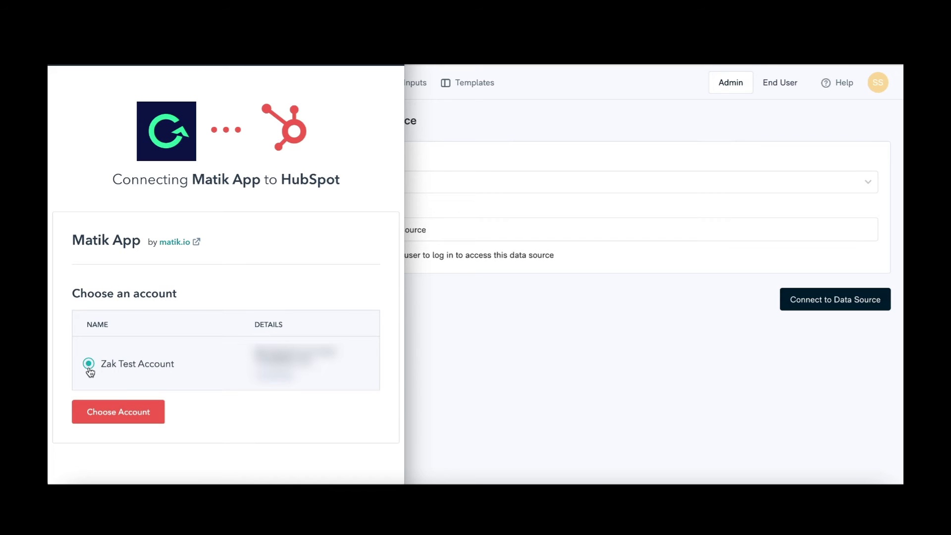
left_click(145, 416)
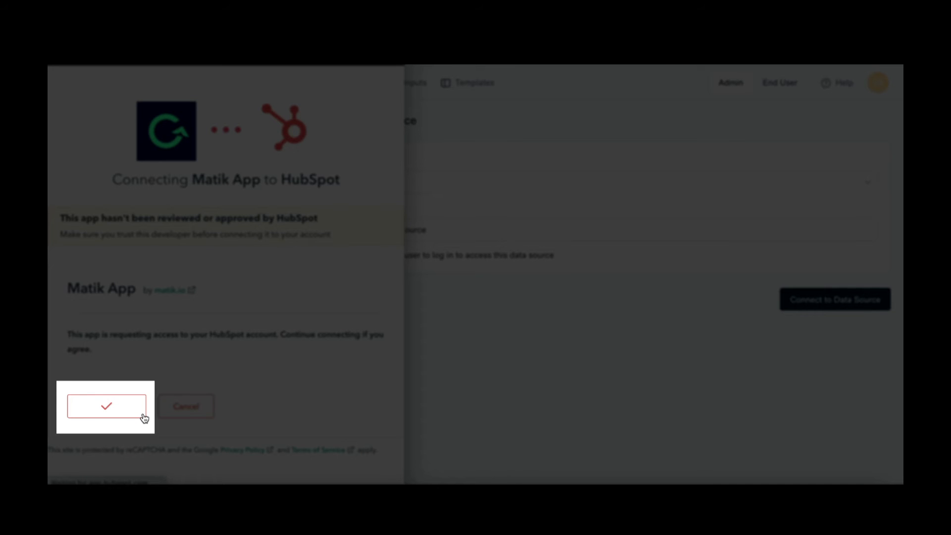
left_click(144, 418)
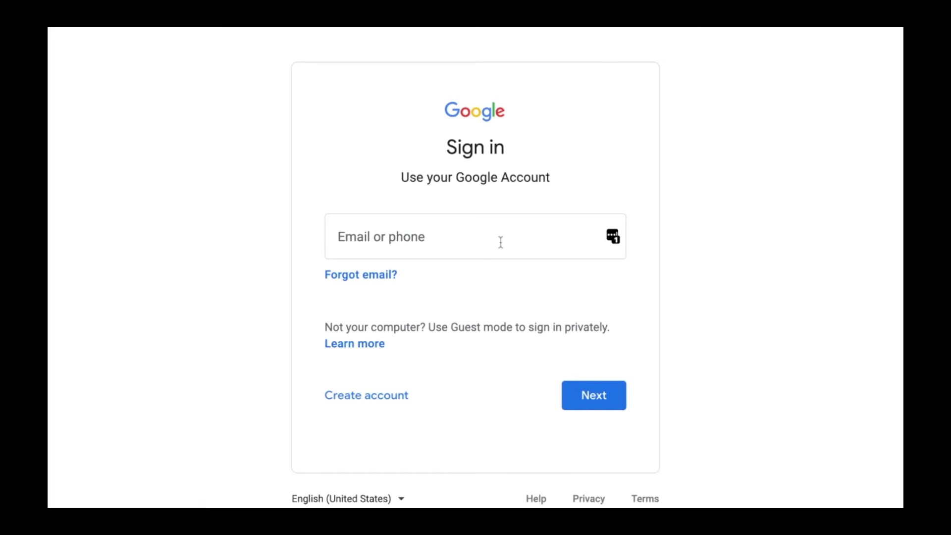
left_click(500, 242)
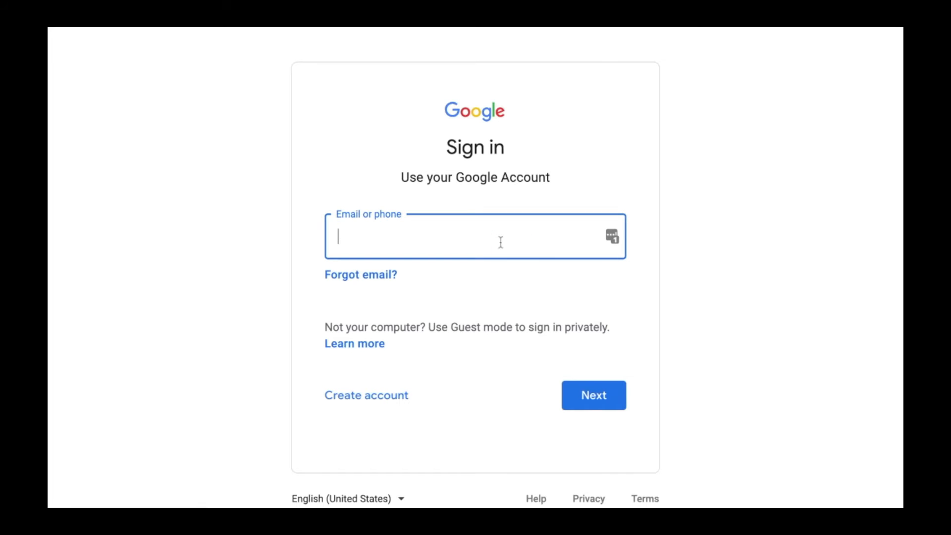
type("serviceaccount@")
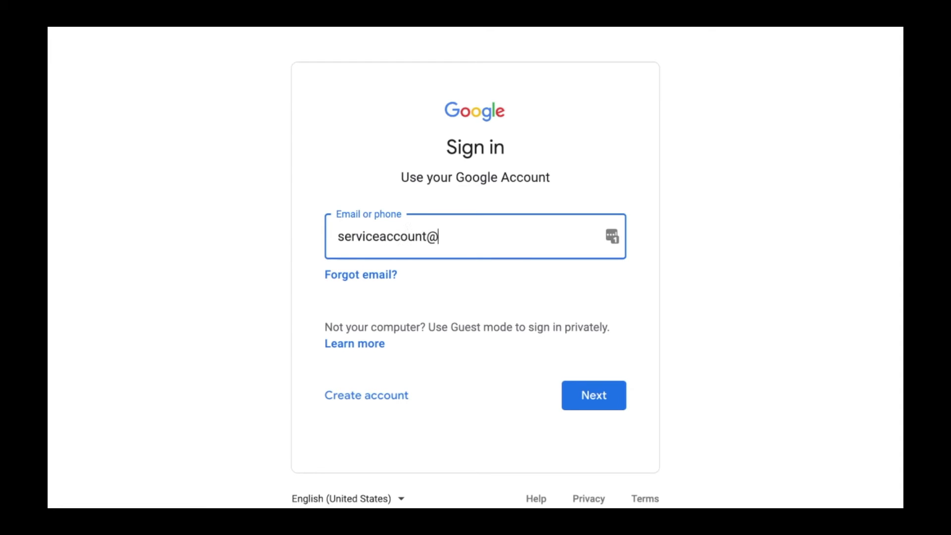
type("companyname.com")
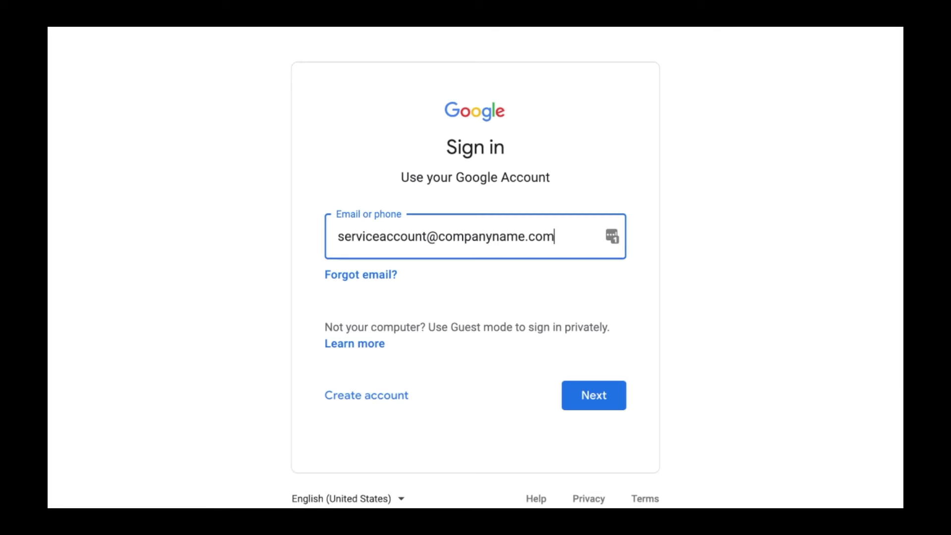
key("ctrl+a")
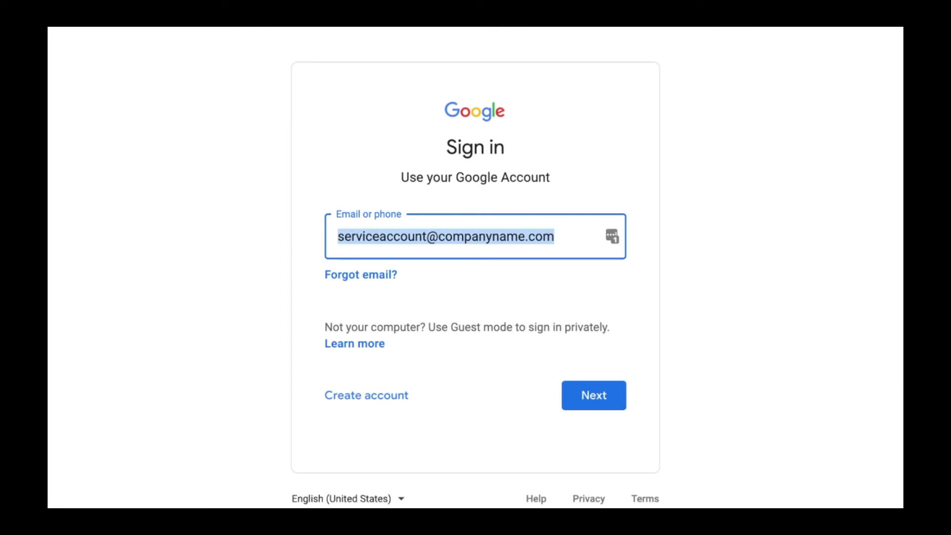
key("BackSpace")
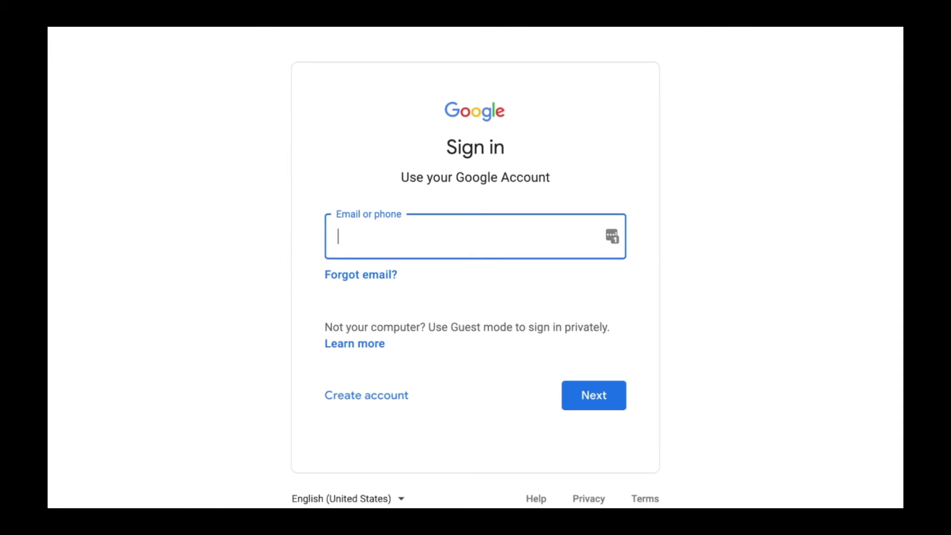
left_click(370, 399)
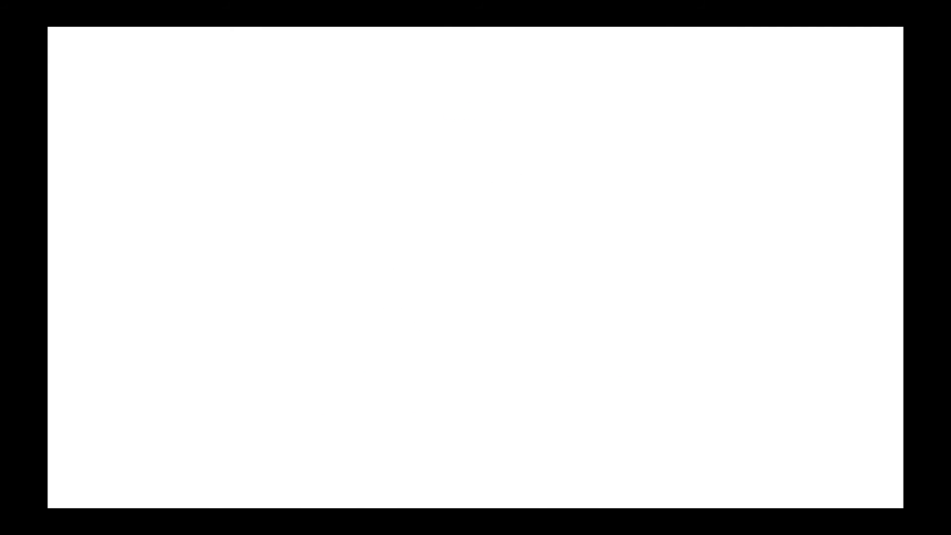
Start a new Looker data source named Example Looker
left_click(246, 65)
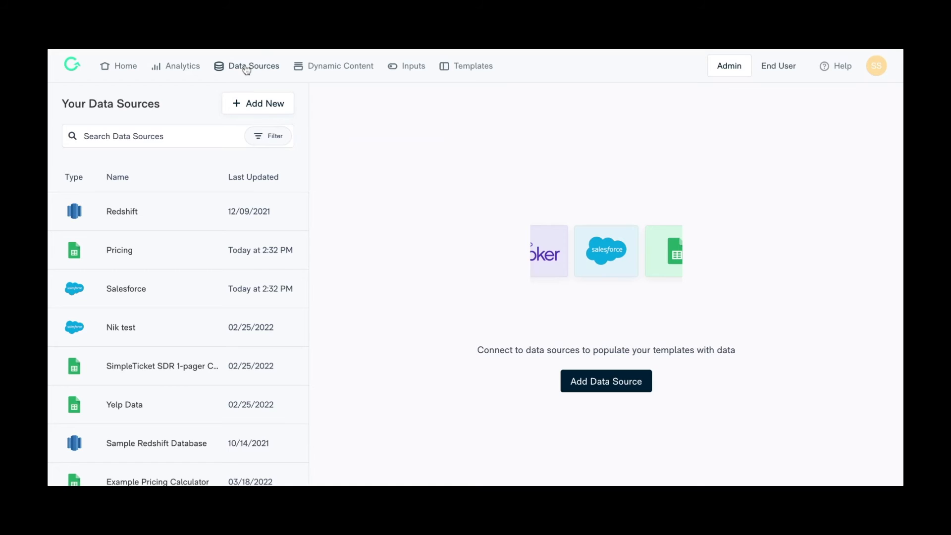
left_click(262, 105)
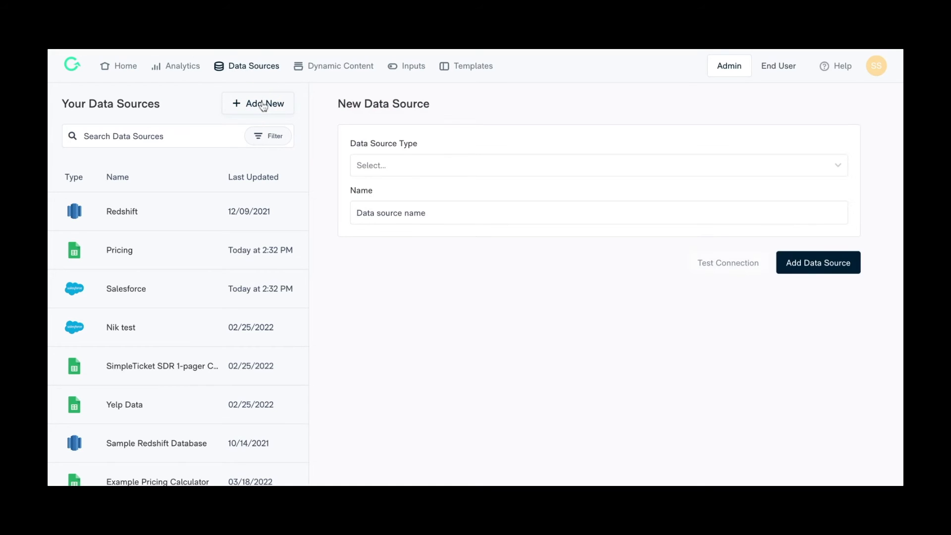
left_click(438, 168)
left_click(404, 350)
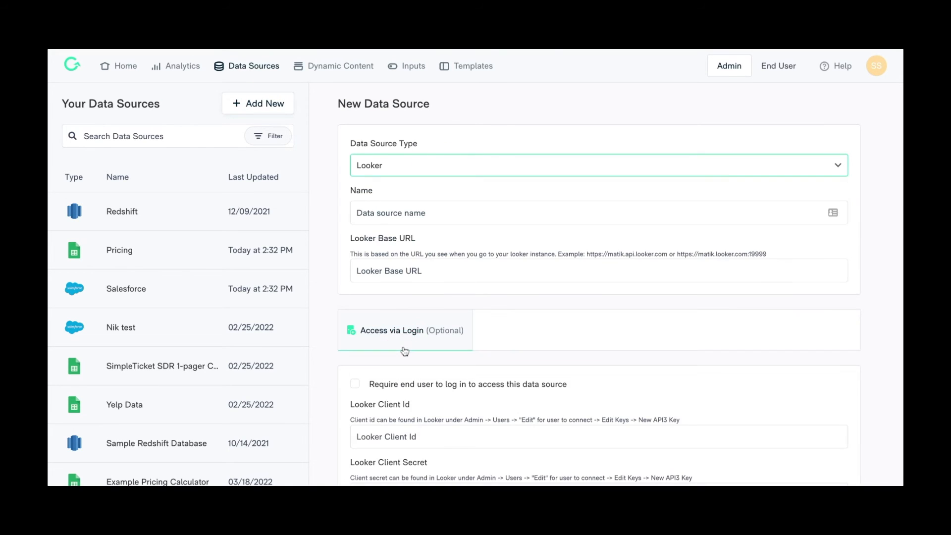
left_click(411, 216)
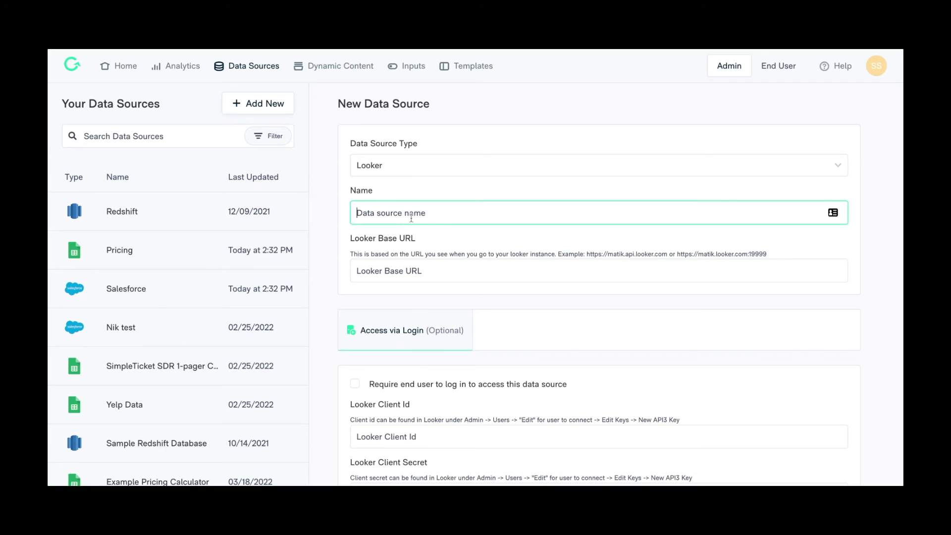
type("Example Looker")
left_click(408, 267)
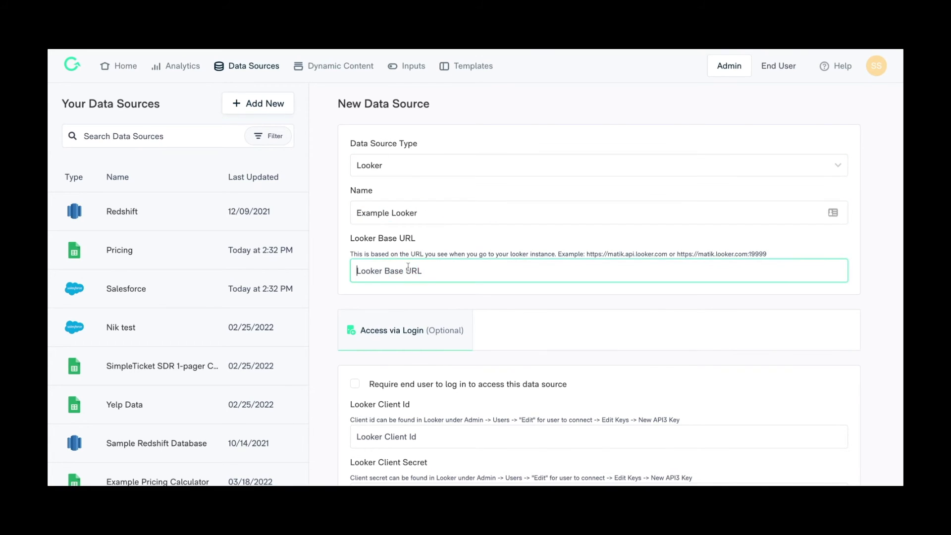
type("https://example.looker.com")
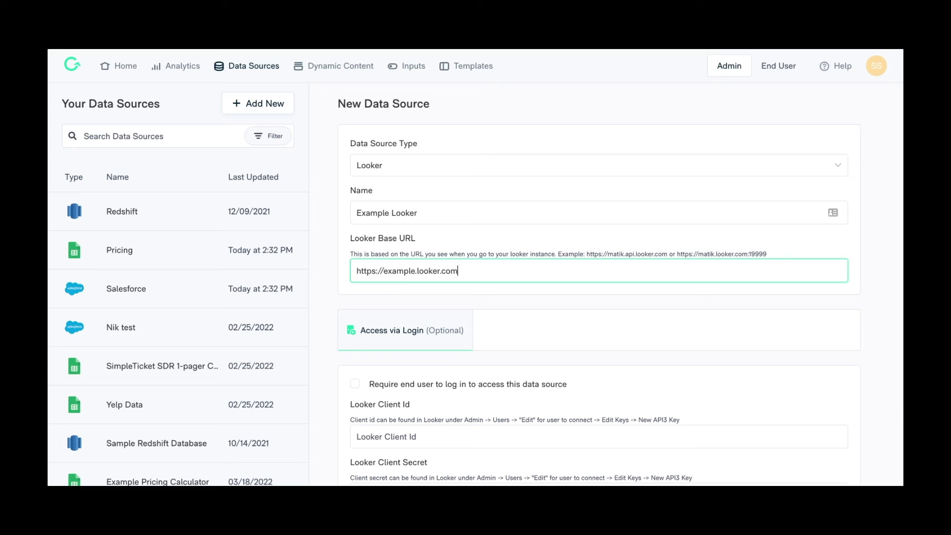
scroll(357, 294, "down", 2)
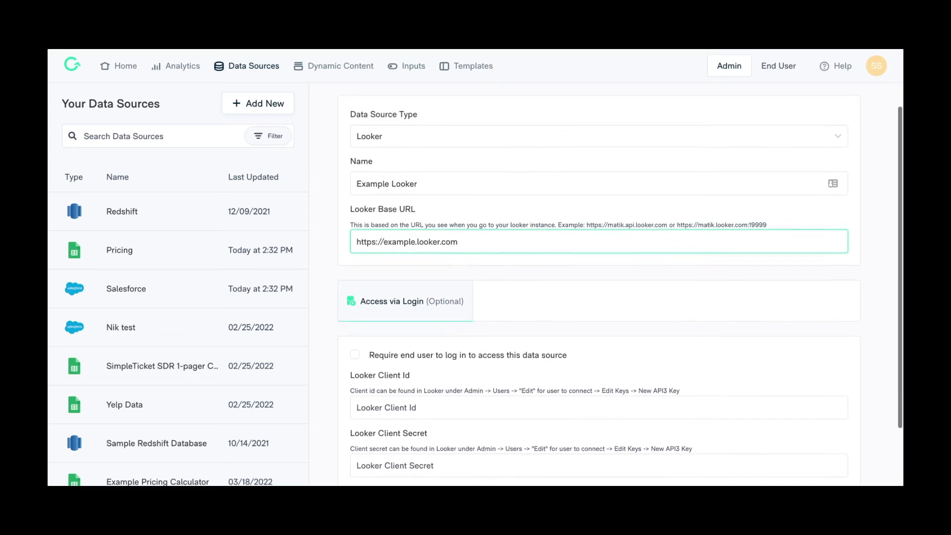
Paste the Looker client ID and enter the Looker client secret
left_click(356, 293)
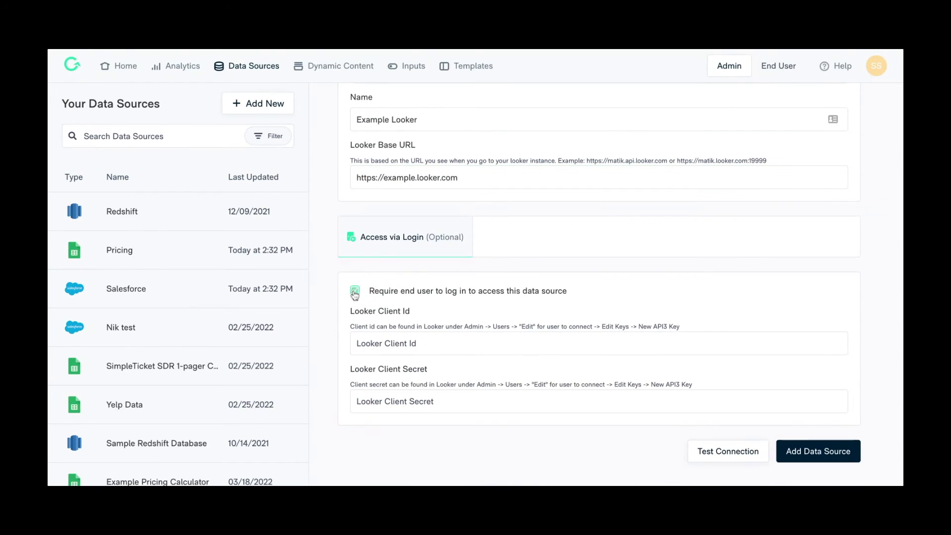
left_click(357, 292)
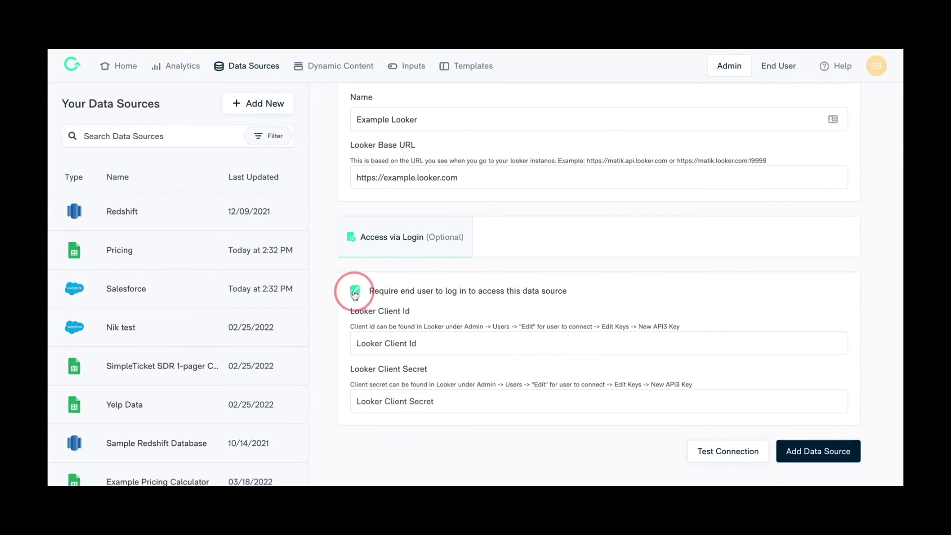
left_click(389, 349)
key("ctrl+v")
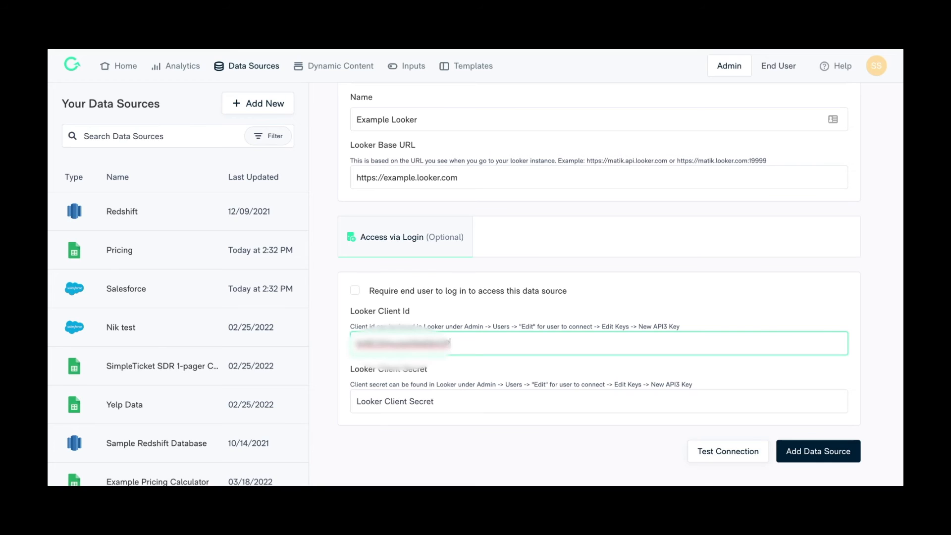
left_click(395, 403)
type("xxxxxxxxxxxx")
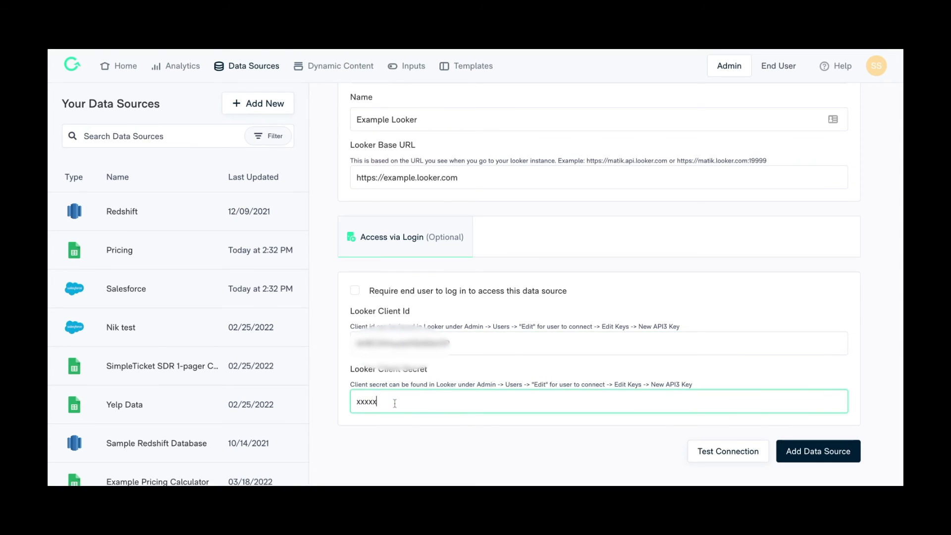
type("xxxxx")
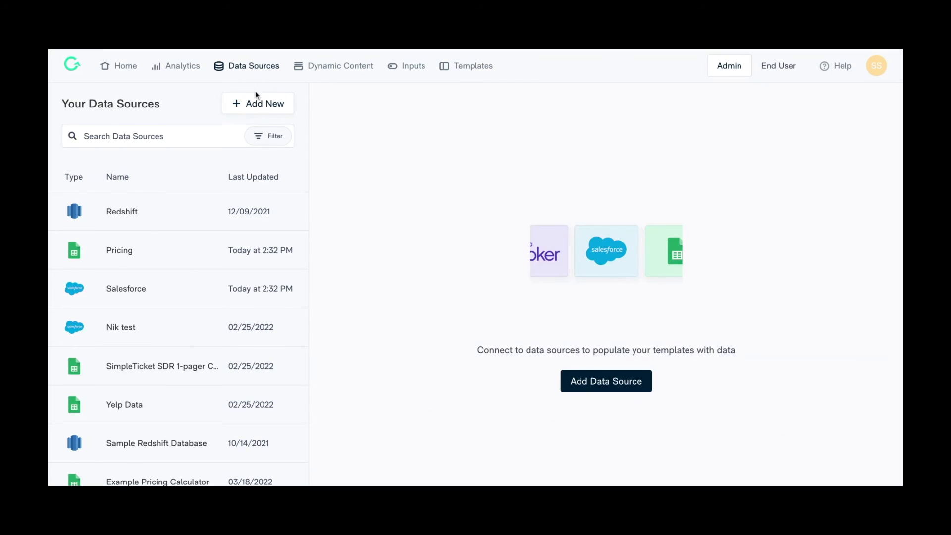
Start a new Tableau data source named Example Tableau
left_click(257, 104)
left_click(431, 166)
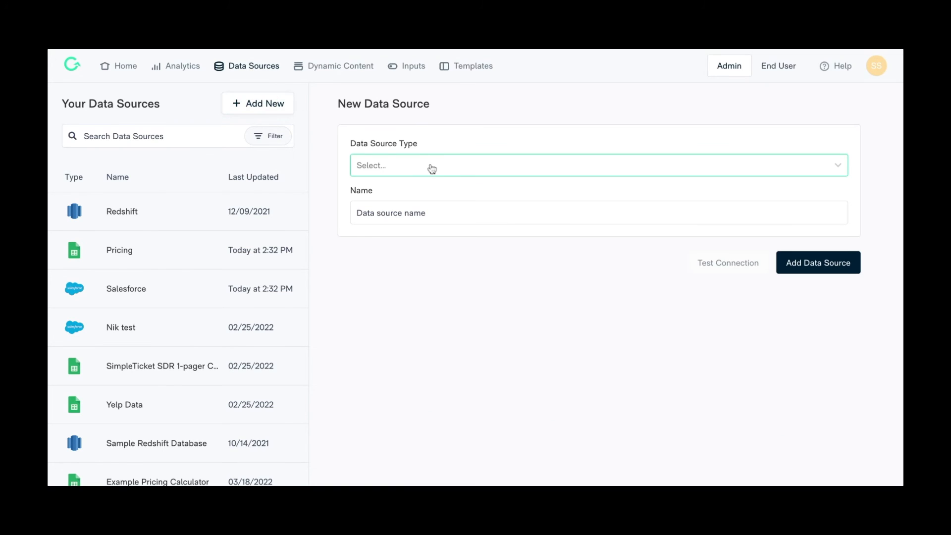
scroll(444, 235, "down", 2)
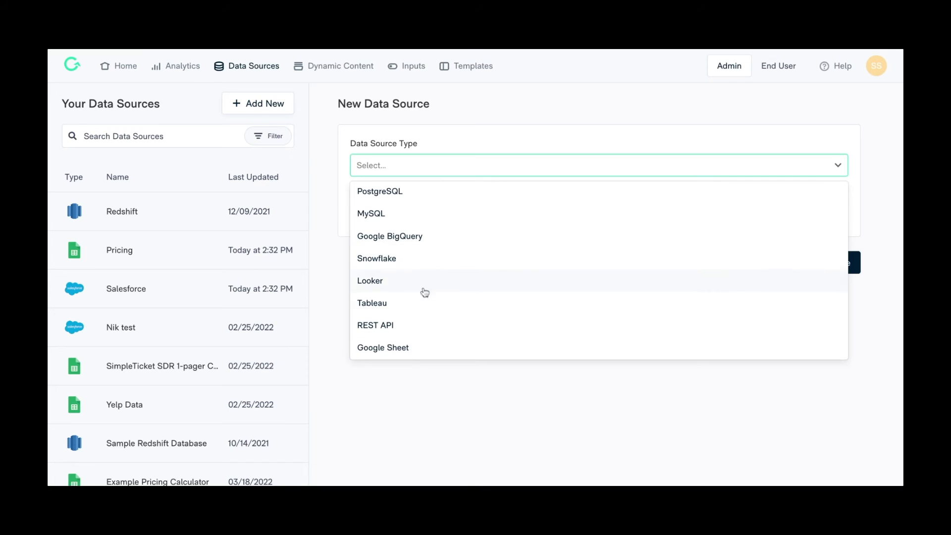
left_click(421, 304)
left_click(432, 217)
type("Example Tableau")
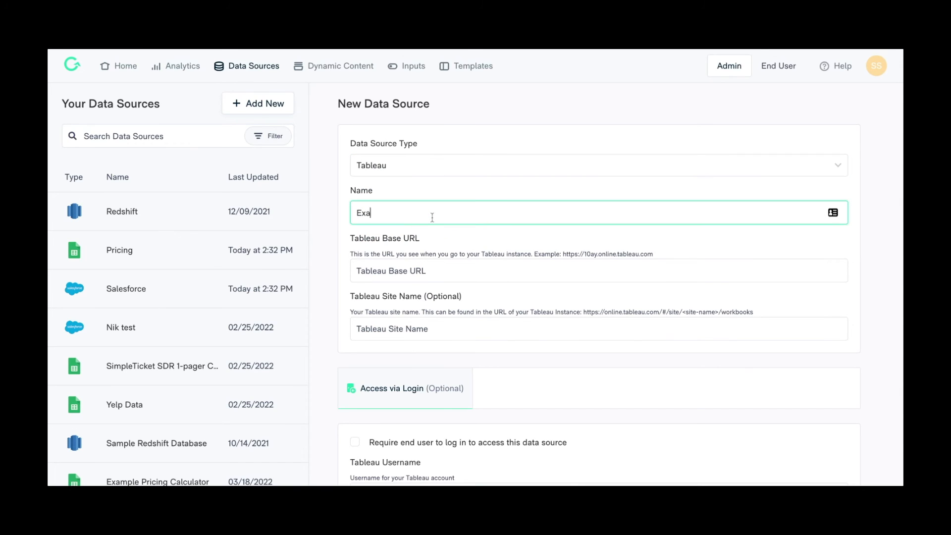
left_click(428, 269)
type("https://example.online.tableau.com")
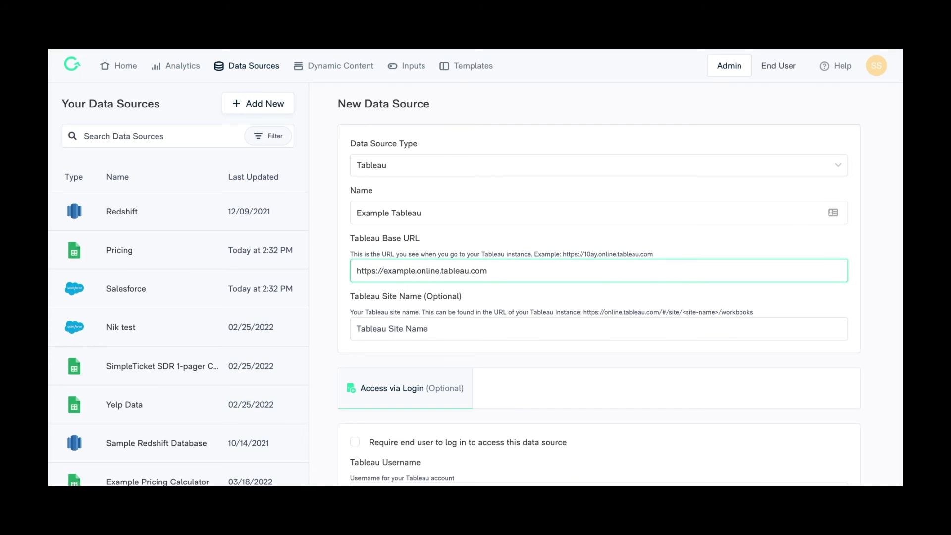
left_click(430, 326)
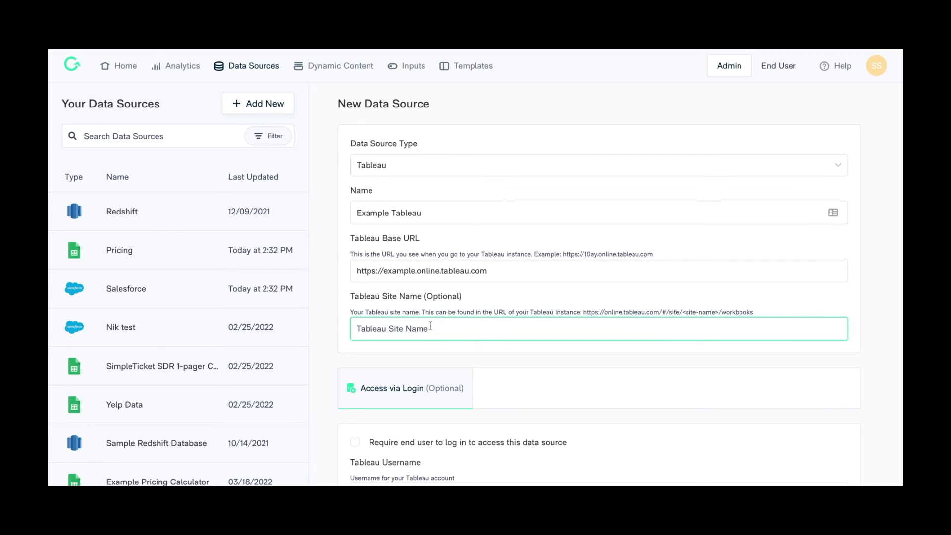
scroll(431, 326, "down", 3)
left_click(355, 325)
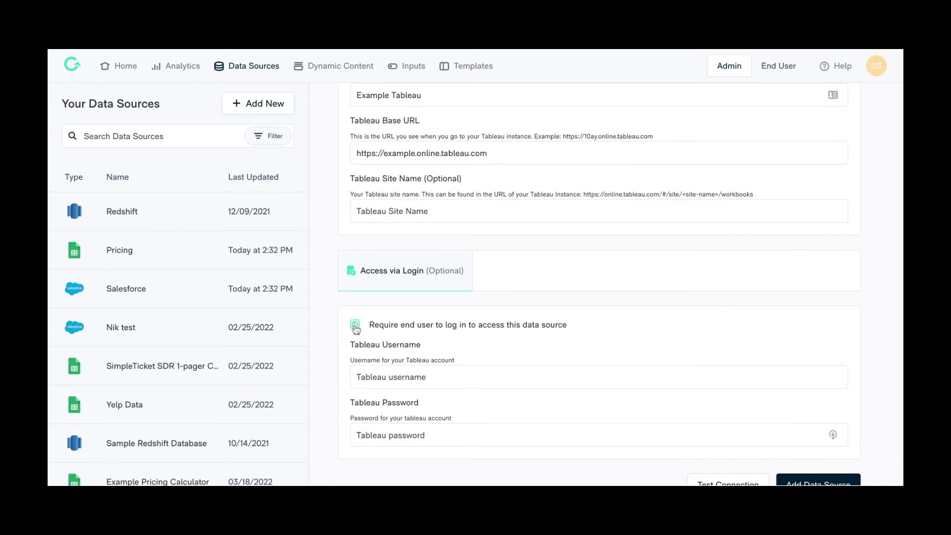
left_click(355, 325)
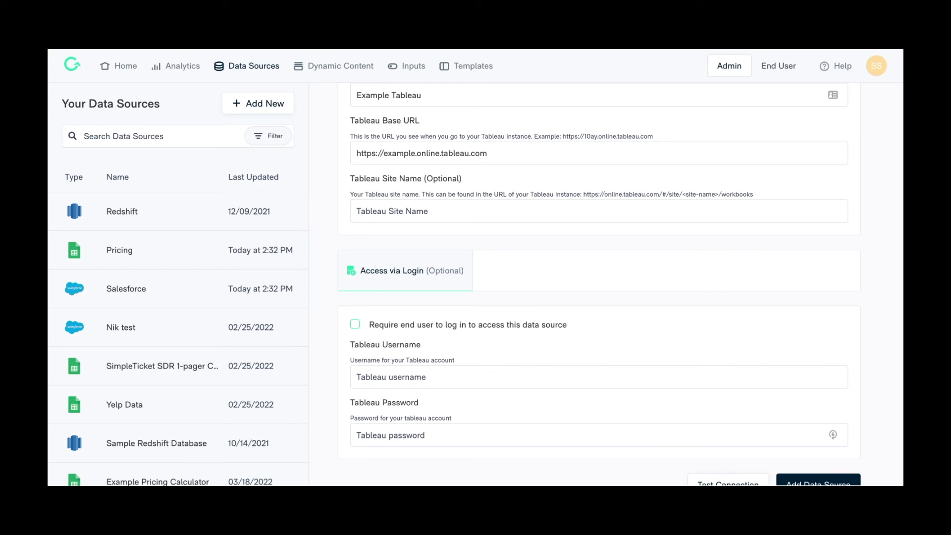
Enter the Tableau service account's e-mail address as the Tableau username
left_click(377, 381)
type("serviceaccount@")
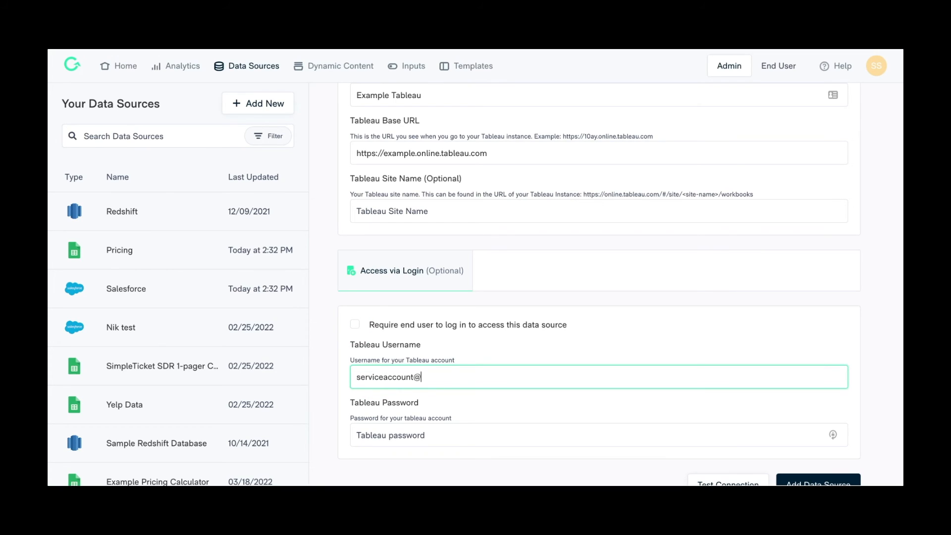
type("companyname.com")
Enter the Tableau account password and add the Tableau data source
left_click(376, 434)
type("****")
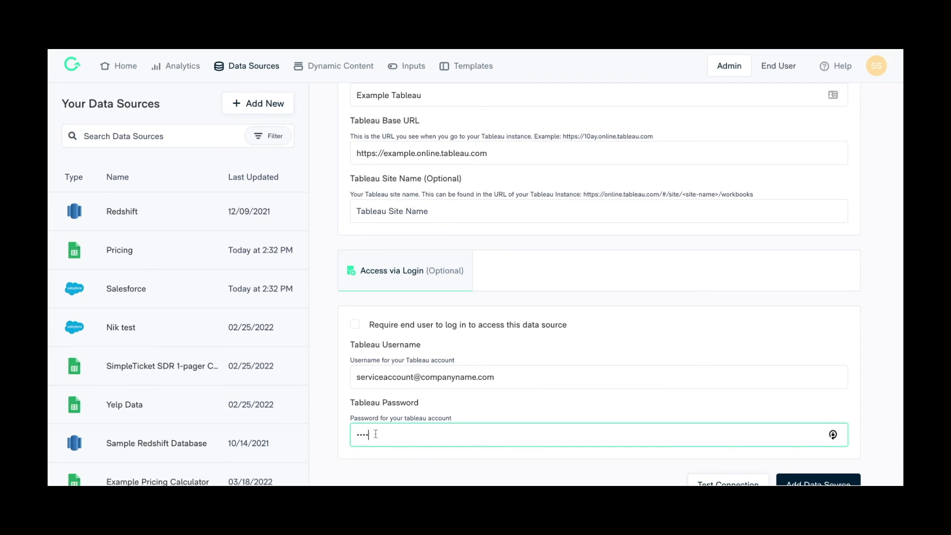
type("******")
scroll(375, 433, "down", 2)
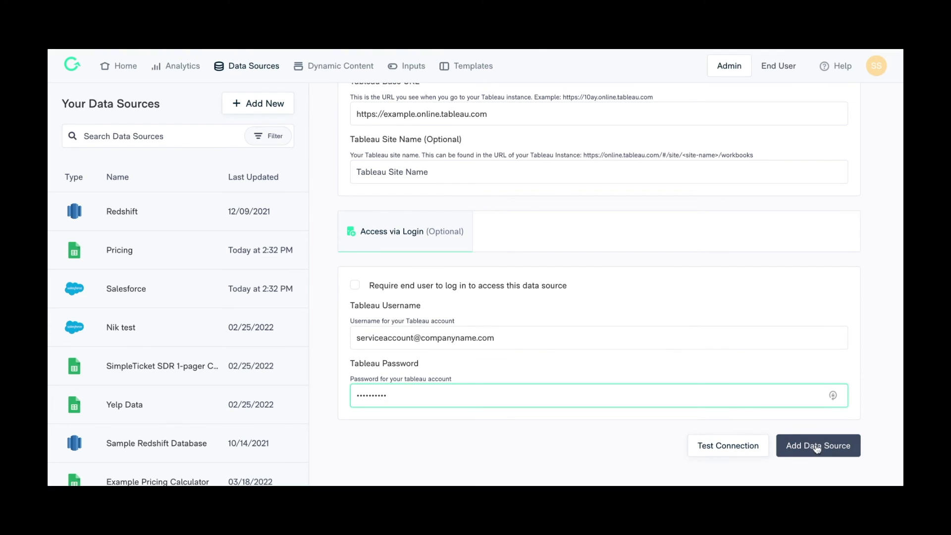
left_click(817, 448)
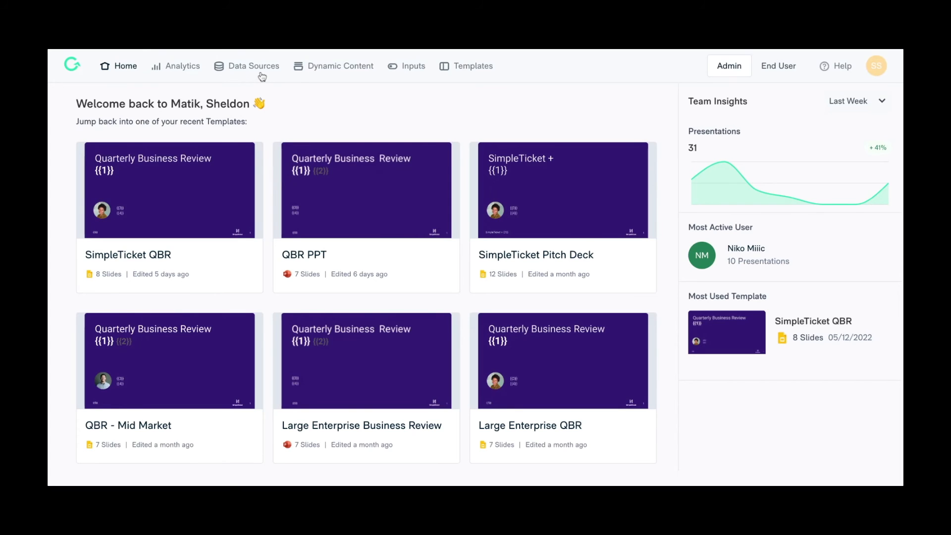
Start a new Google Sheet data source named Example Google Sheet
left_click(262, 74)
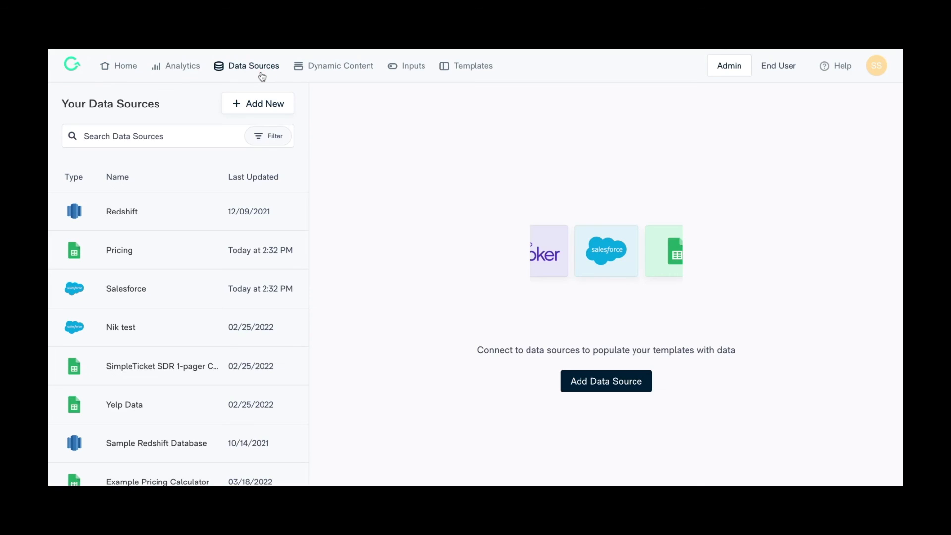
left_click(274, 105)
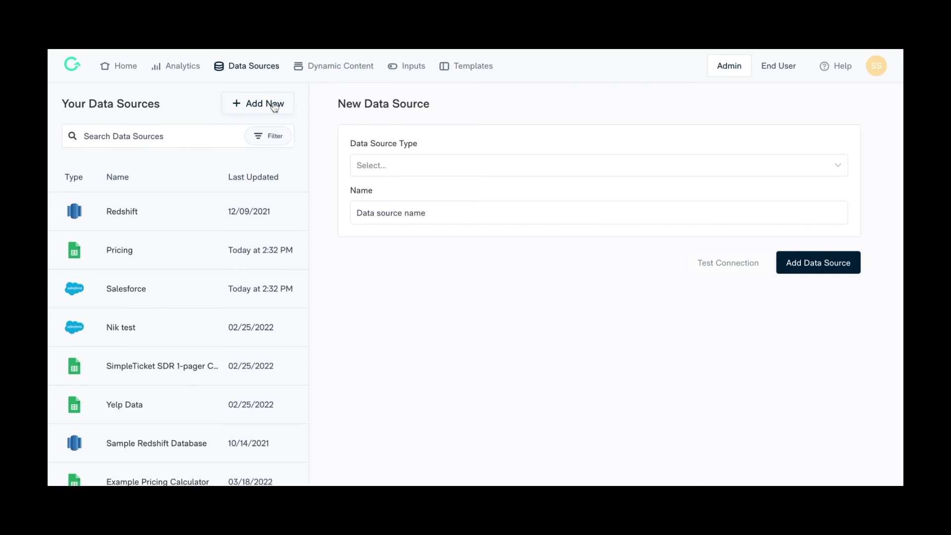
left_click(483, 174)
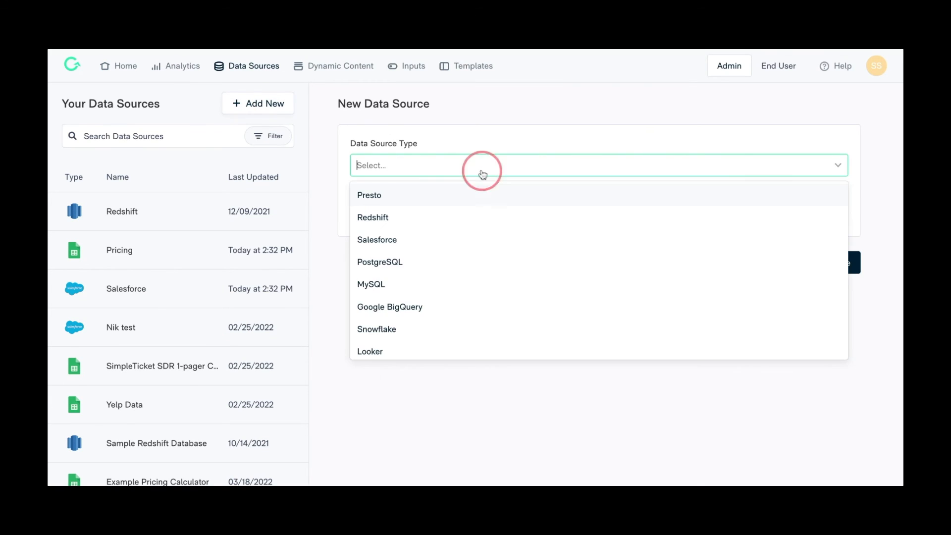
scroll(482, 217, "down", 4)
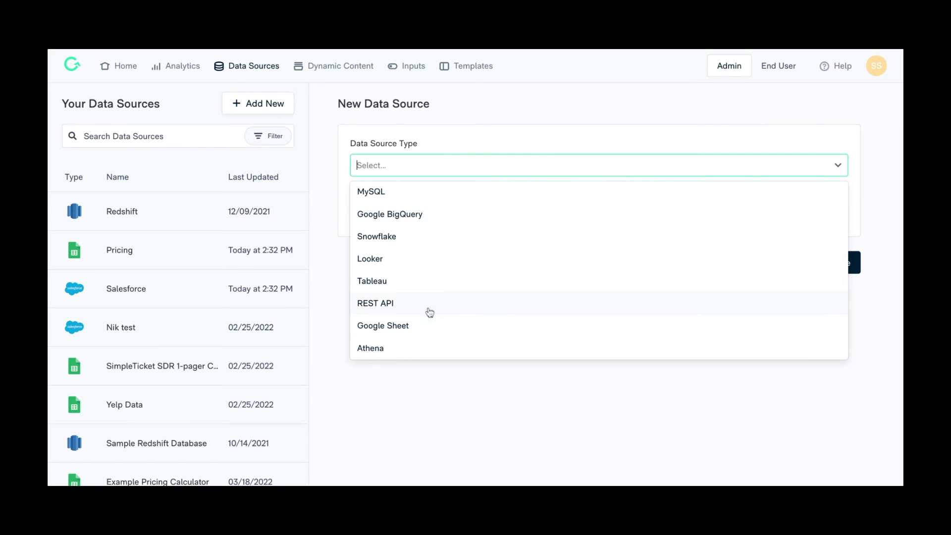
left_click(422, 326)
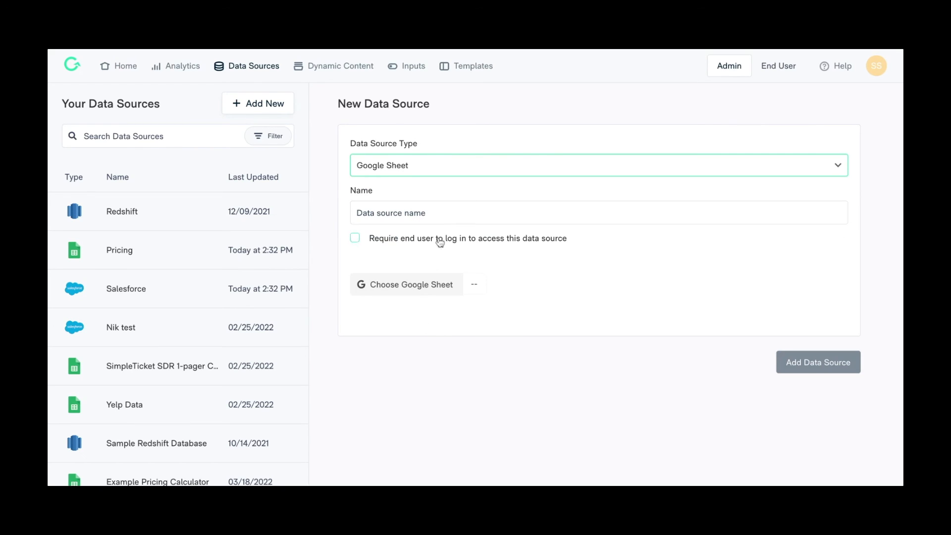
left_click(442, 219)
type("E")
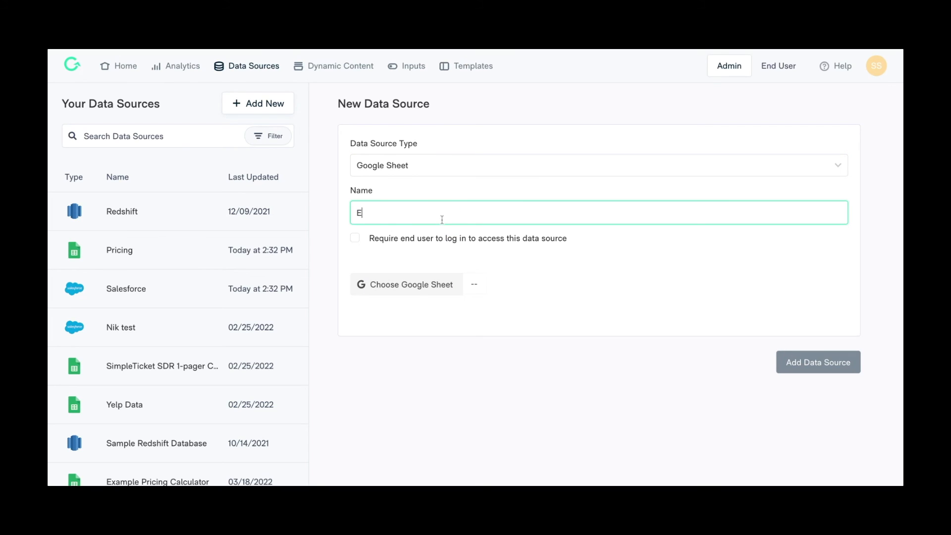
type("xample Google Sheet")
Choose the Example Google Sheet spreadsheet as the sheet for the data source
left_click(355, 238)
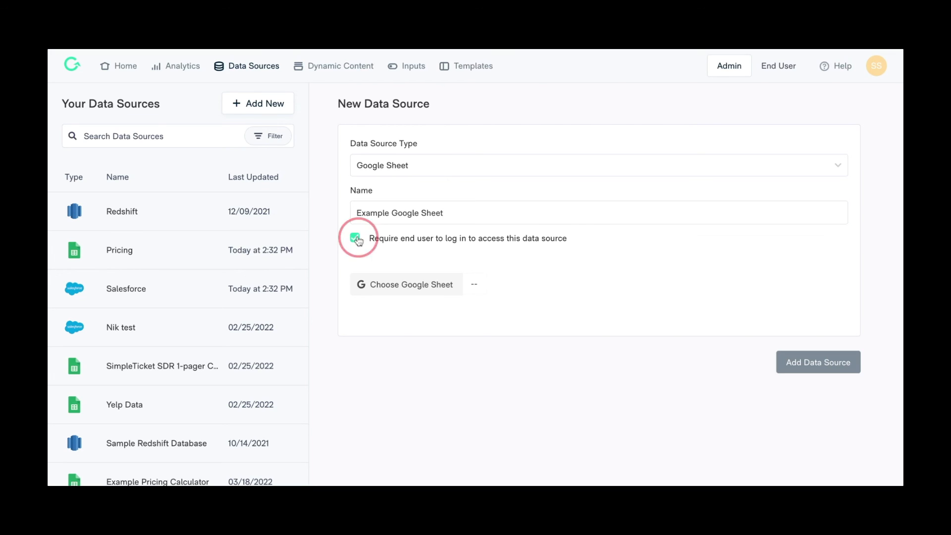
left_click(356, 239)
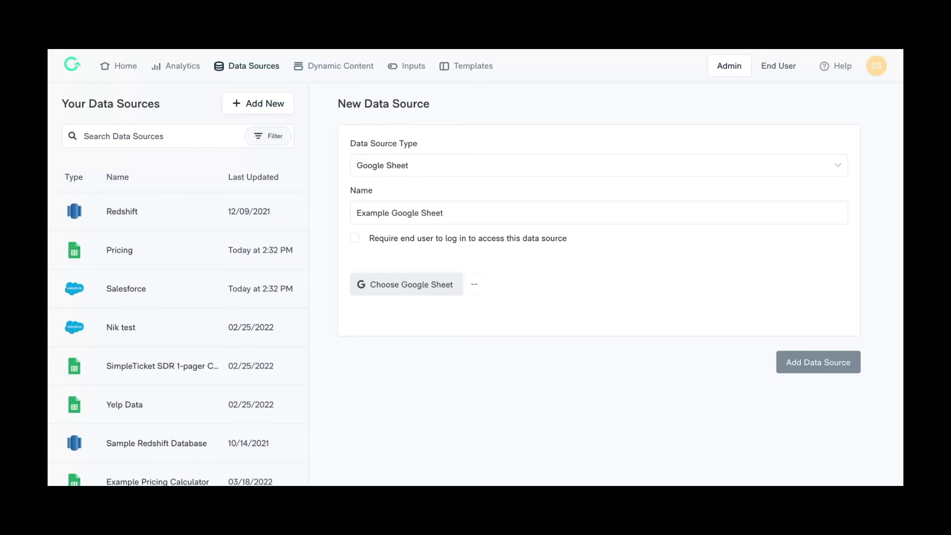
left_click(420, 286)
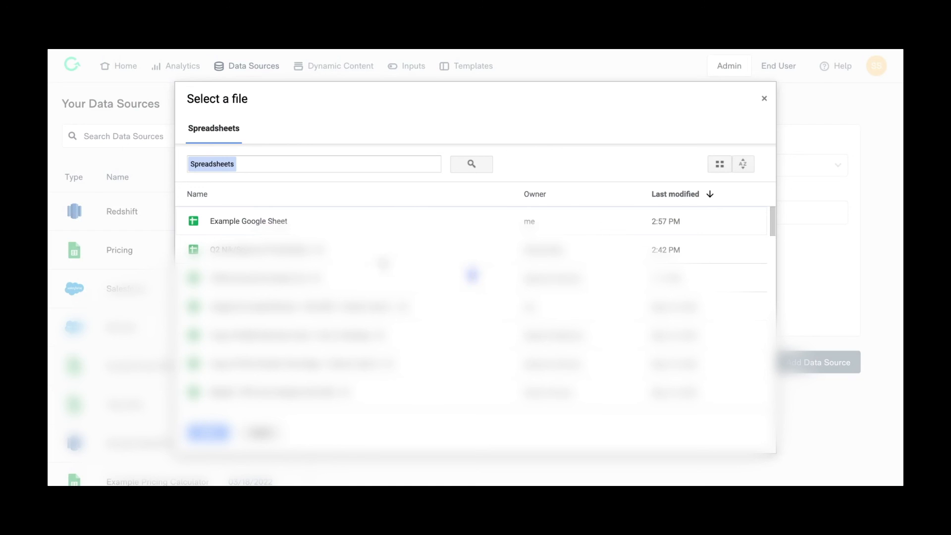
left_click(282, 221)
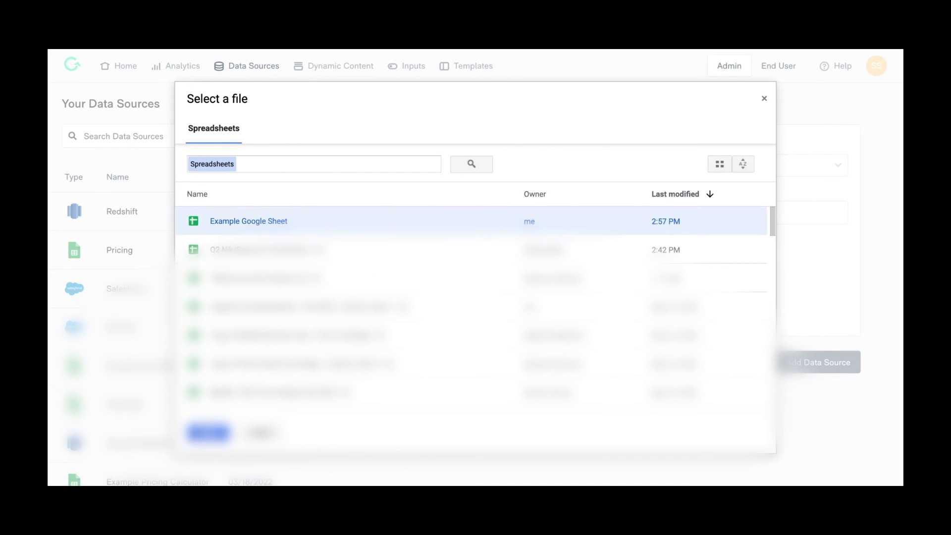
left_click(203, 433)
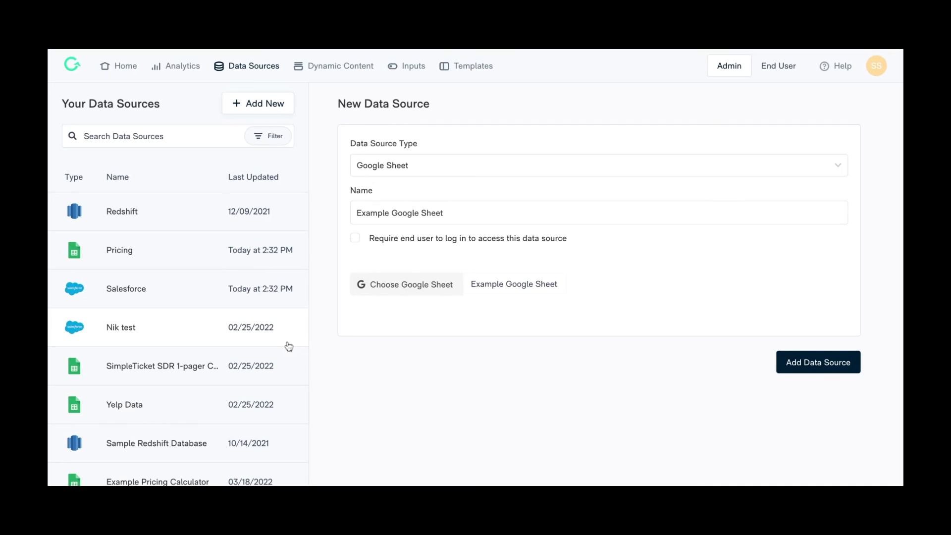
left_click(354, 238)
left_click(354, 239)
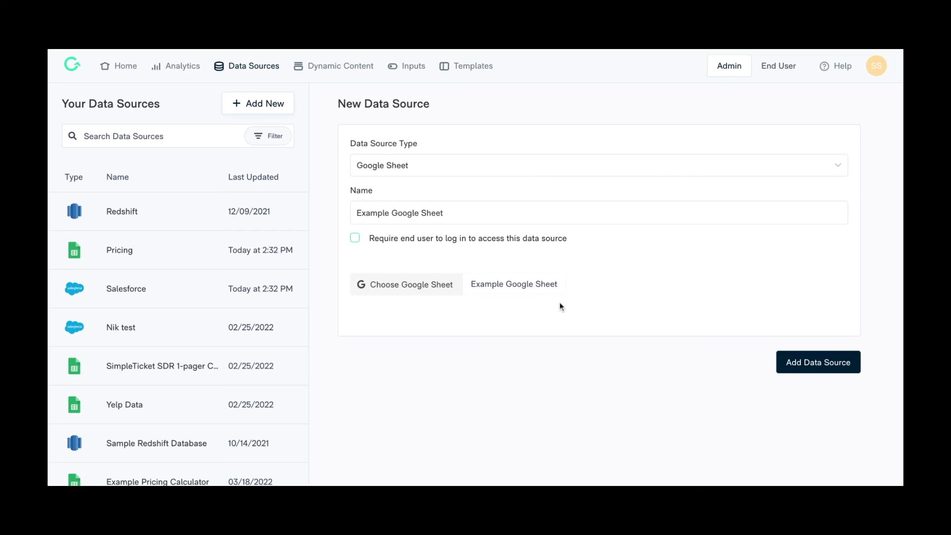